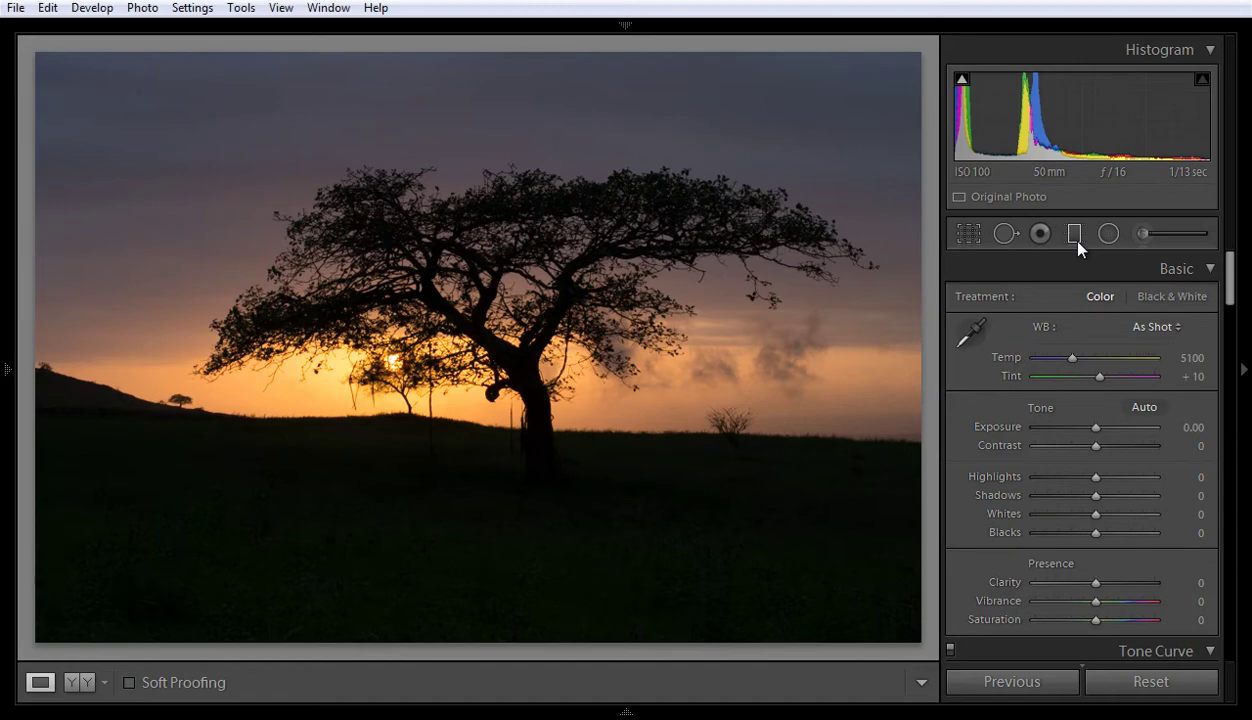
Step: Start a graduated filter with Shadows reset to 0 and draw it across the photo
left_click(1077, 241)
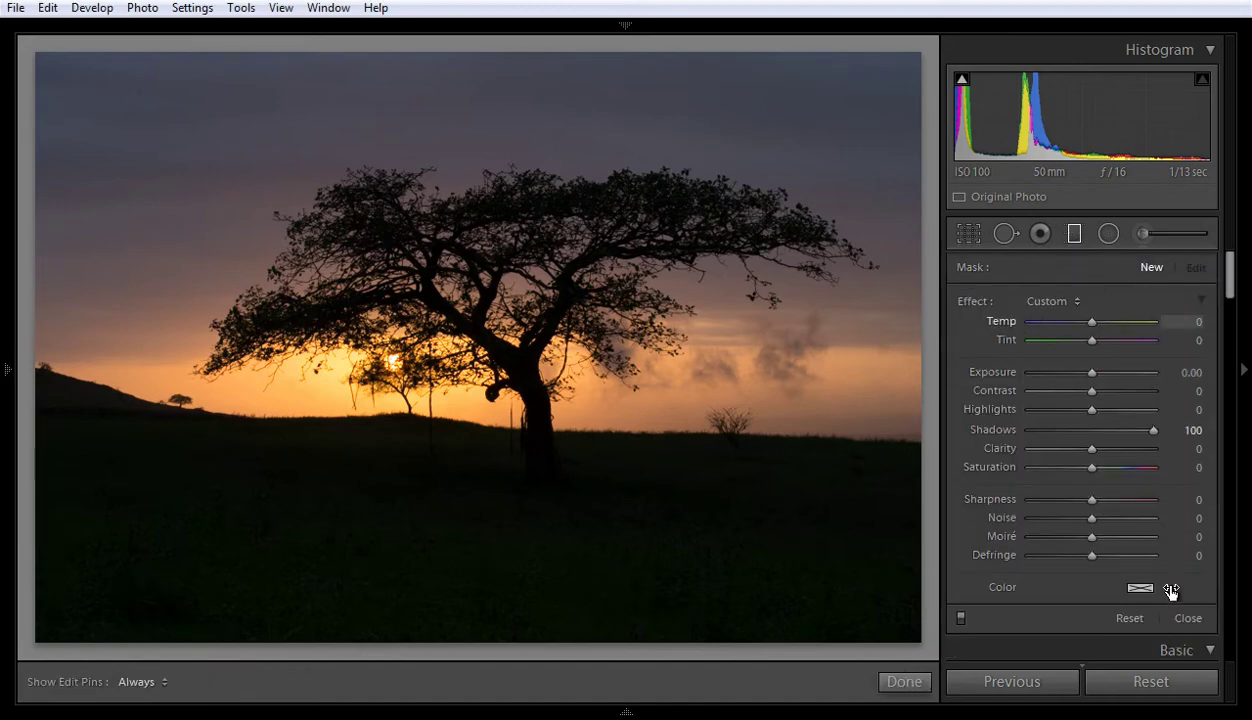
double_click(984, 431)
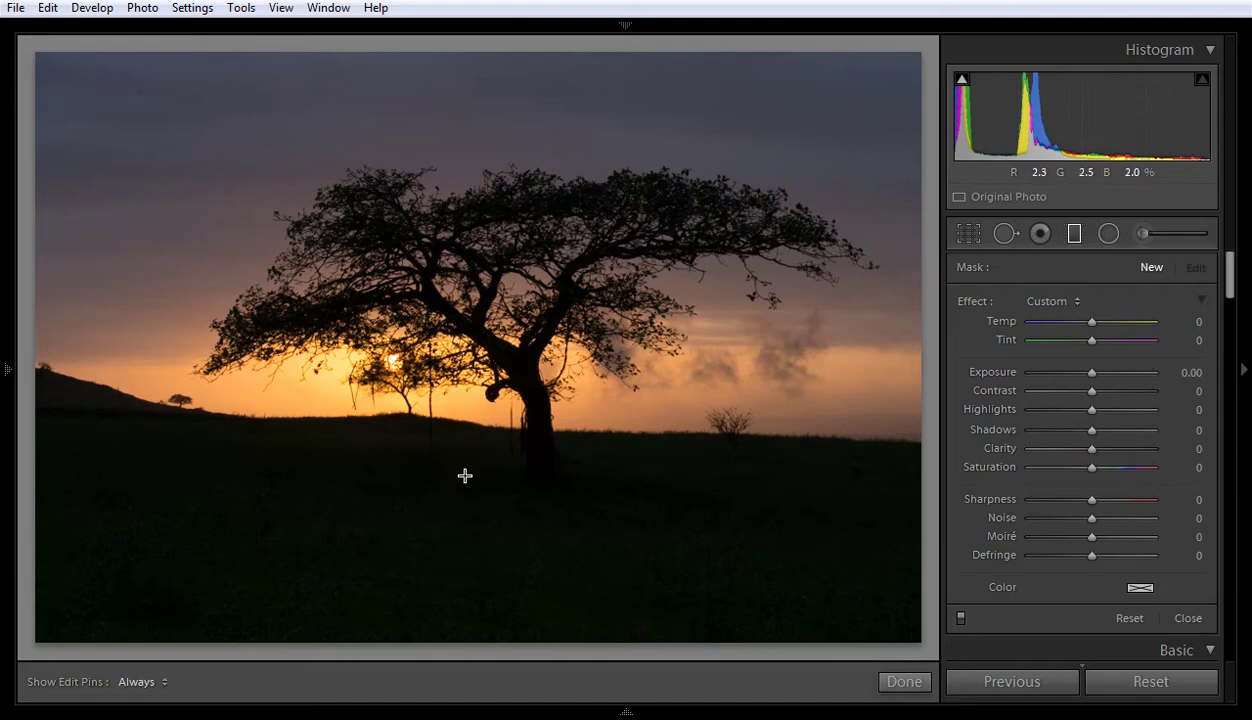
left_click_drag(460, 442, 471, 182)
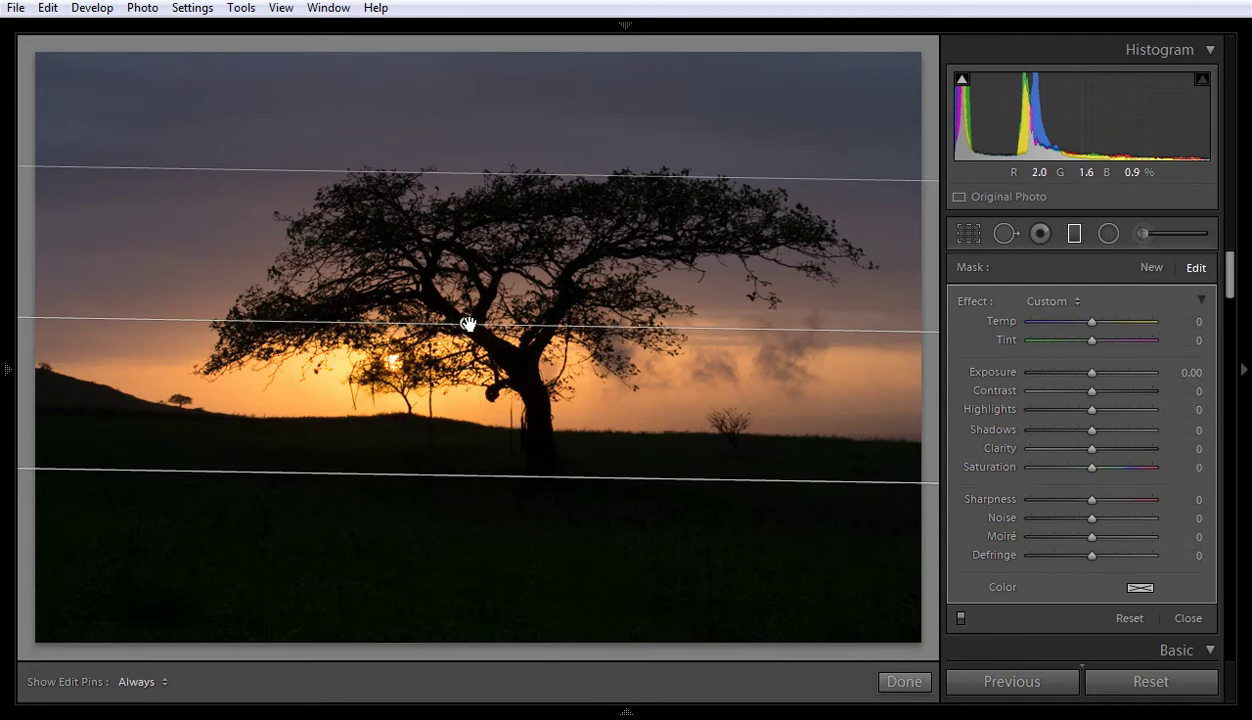
Step: Move the filter down to the horizon and tighten its upper transition above the glow
left_click_drag(468, 323, 497, 281)
left_click_drag(503, 151, 495, 333)
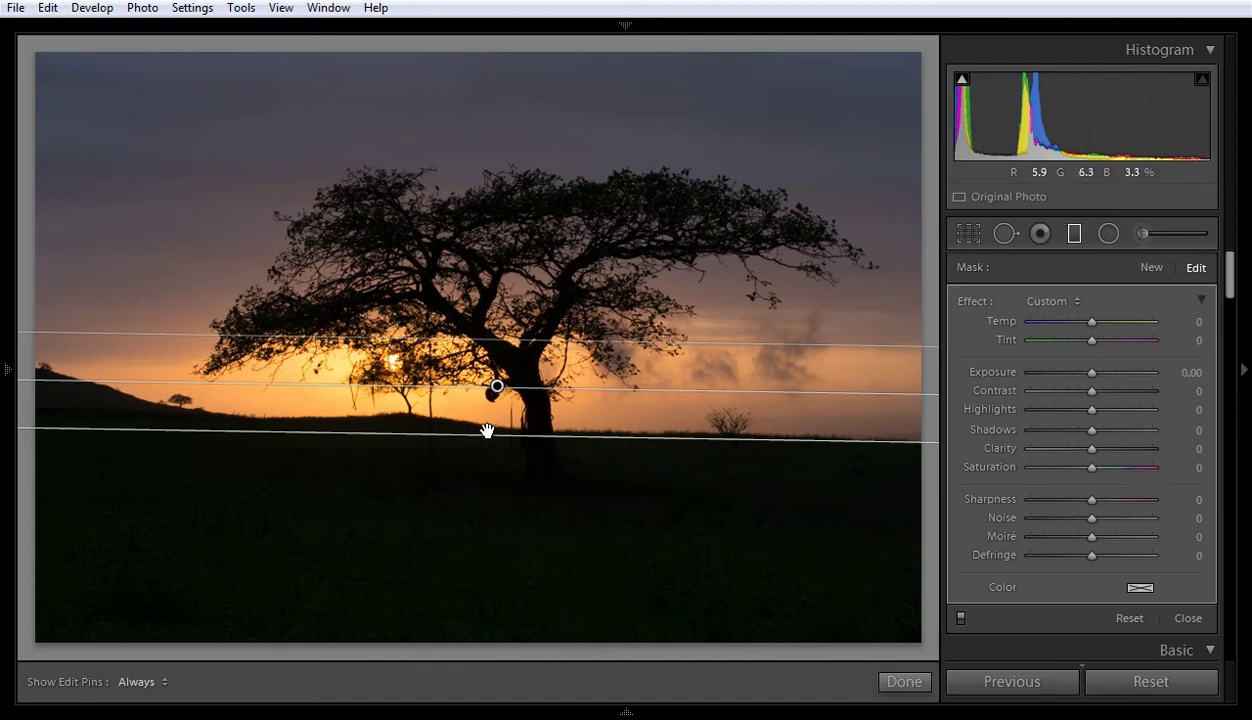
Step: Widen the filter's transition into the sky, raise Exposure to 2.10 and lift Shadows
left_click_drag(492, 348, 490, 226)
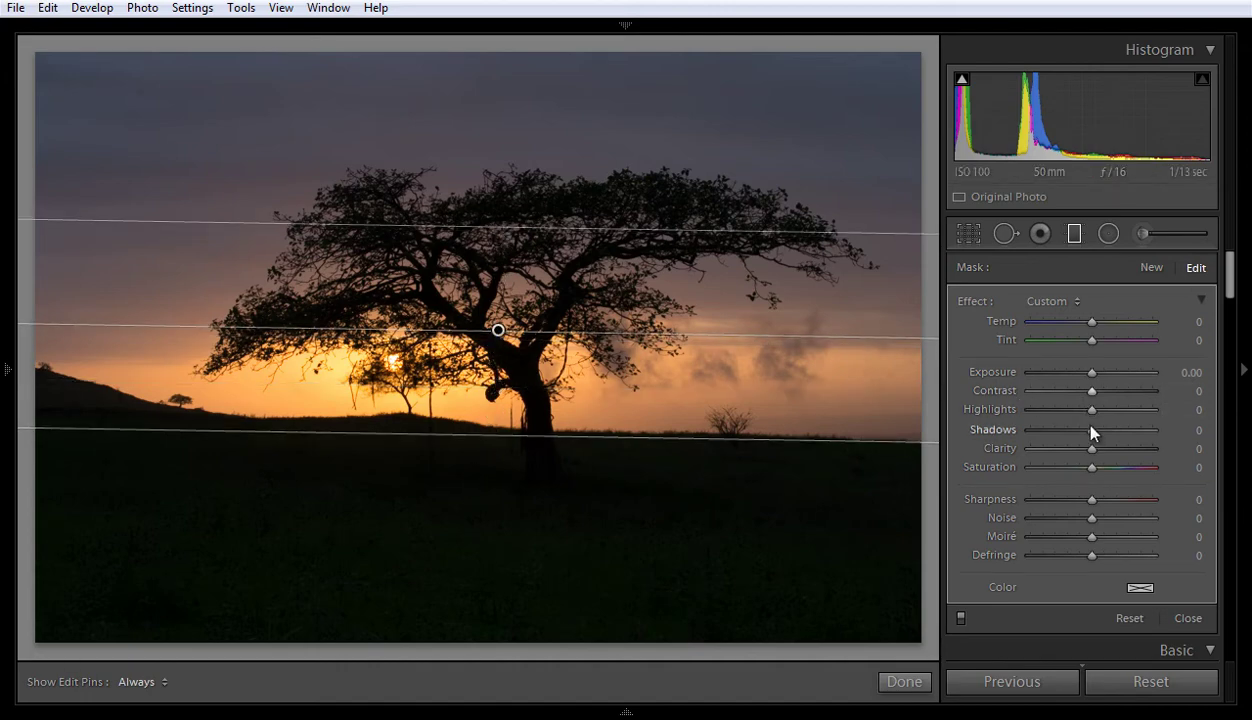
key("Up")
key("Up")
key("Up")
key("Up")
key("Up")
key("Up")
key("Up")
key("Up")
key("Up")
key("Up")
key("Up")
key("Up")
key("Up")
key("Up")
key("Up")
key("Up")
key("Up")
key("Up")
key("Up")
key("Up")
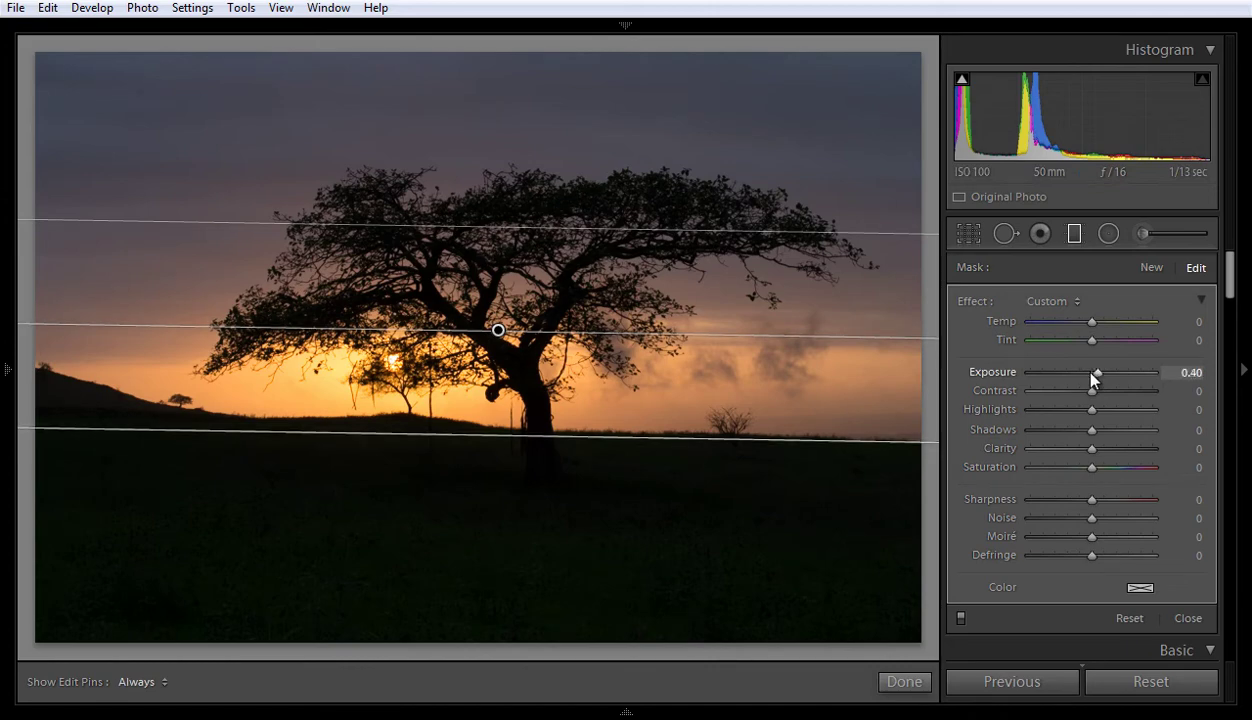
key("Up")
key("Up")
key("Up")
key("Up")
key("Up")
key("Up")
key("Up")
key("Up")
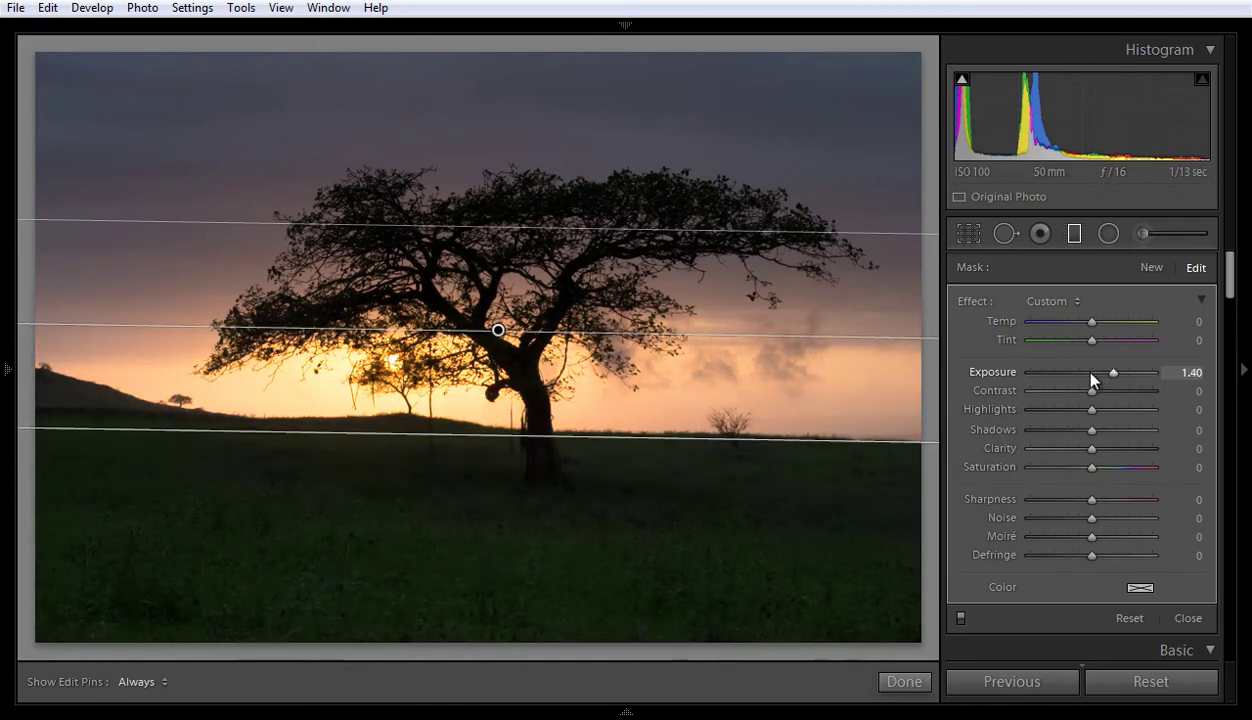
key("Up")
key("Up")
key("Up")
key("Up")
key("Up")
key("Up")
key("Up")
key("Up")
key("Up")
key("Up")
key("Up")
key("Up")
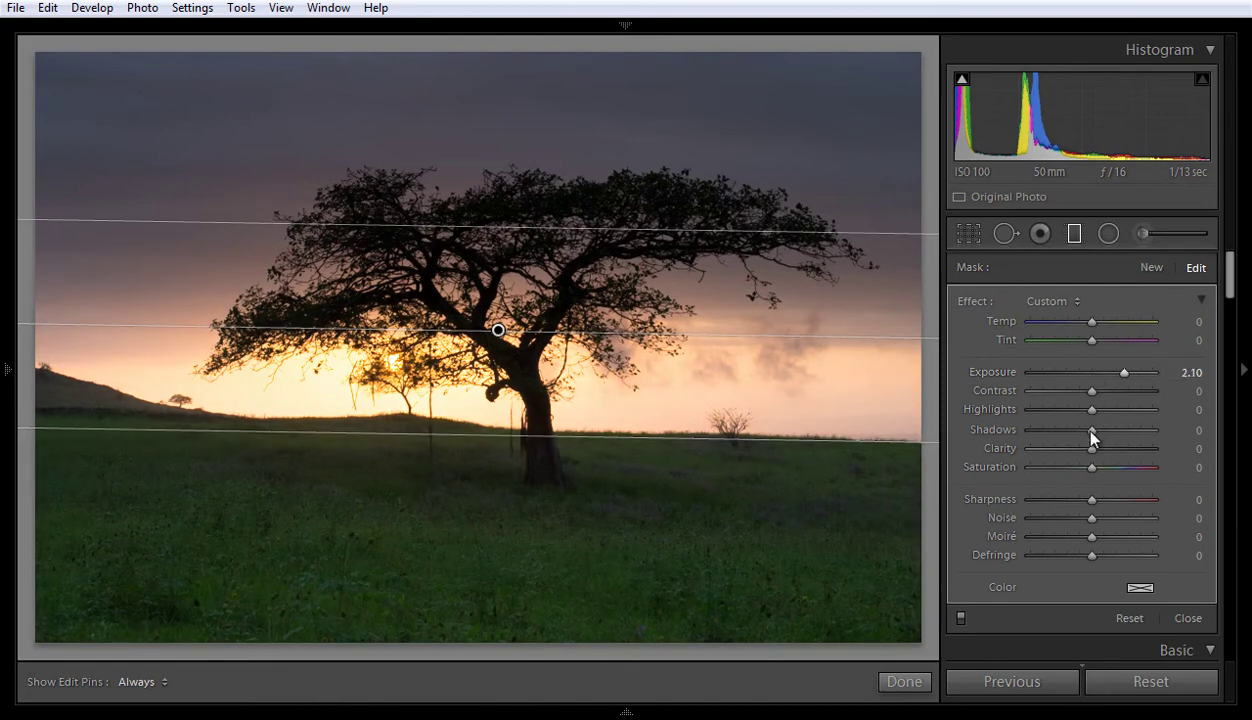
key("Up")
key("Up")
key("Up")
key("Up")
key("Up")
key("Up")
key("Up")
key("Up")
key("Up")
key("Up")
key("Up")
key("Up")
key("Up")
key("Up")
key("Up")
key("Up")
key("Up")
key("Up")
key("Up")
key("Up")
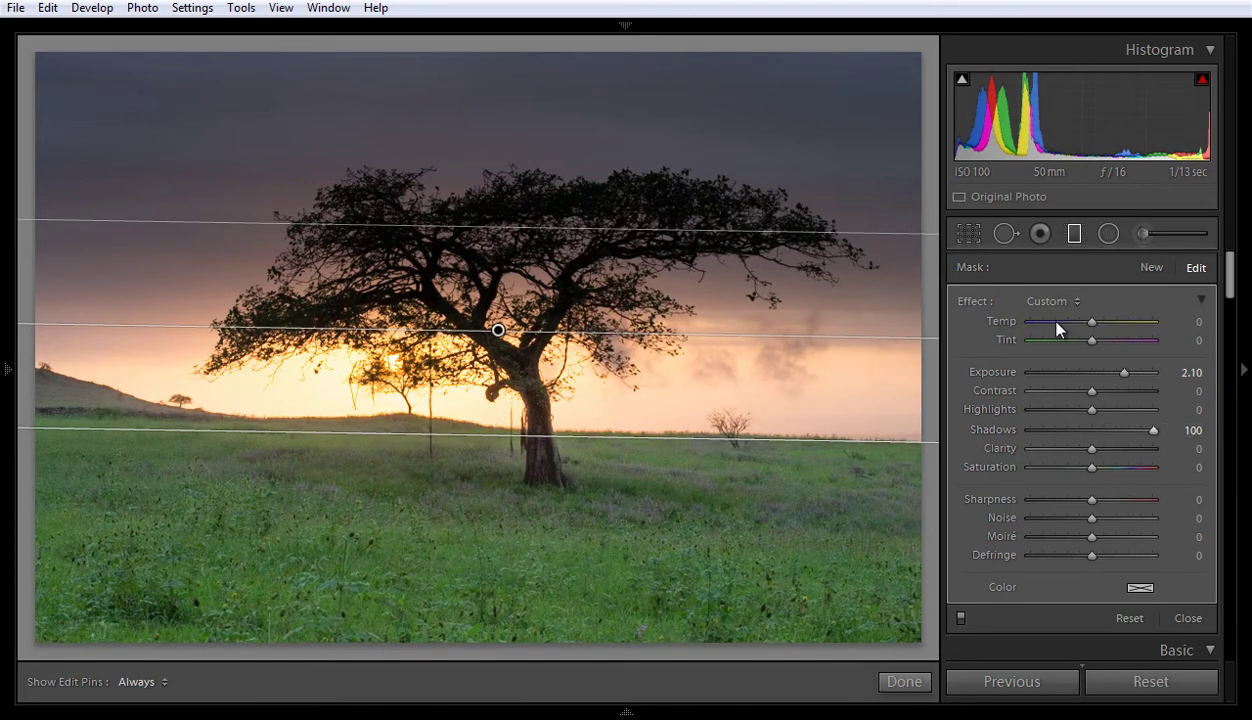
Step: Compare the filter on and off, pull Highlights to -100, and finish the filter
left_click(960, 618)
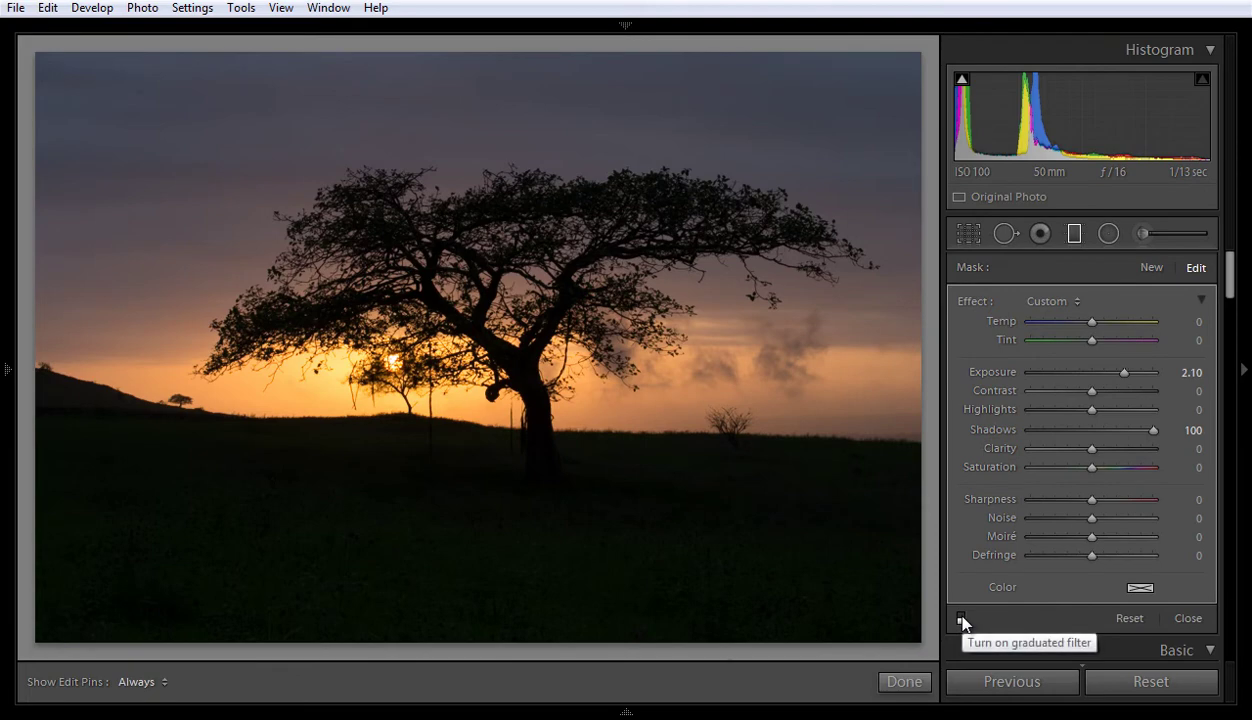
left_click(961, 619)
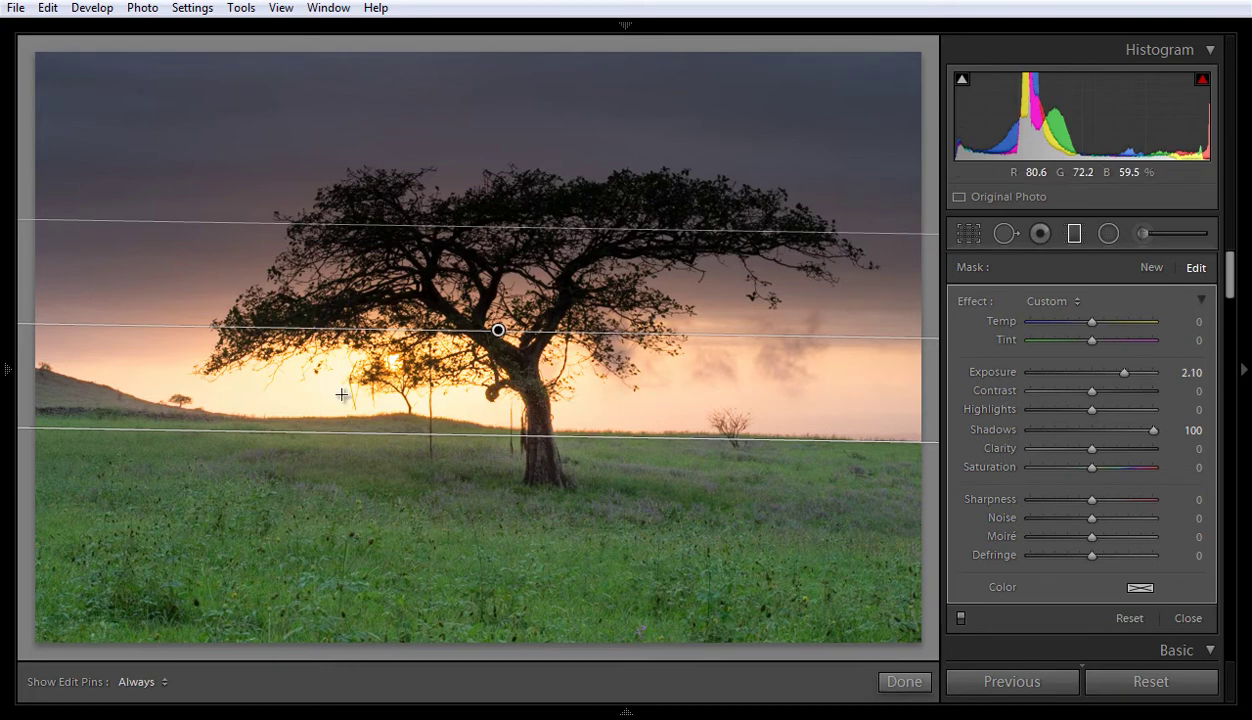
left_click_drag(1092, 410, 1023, 412)
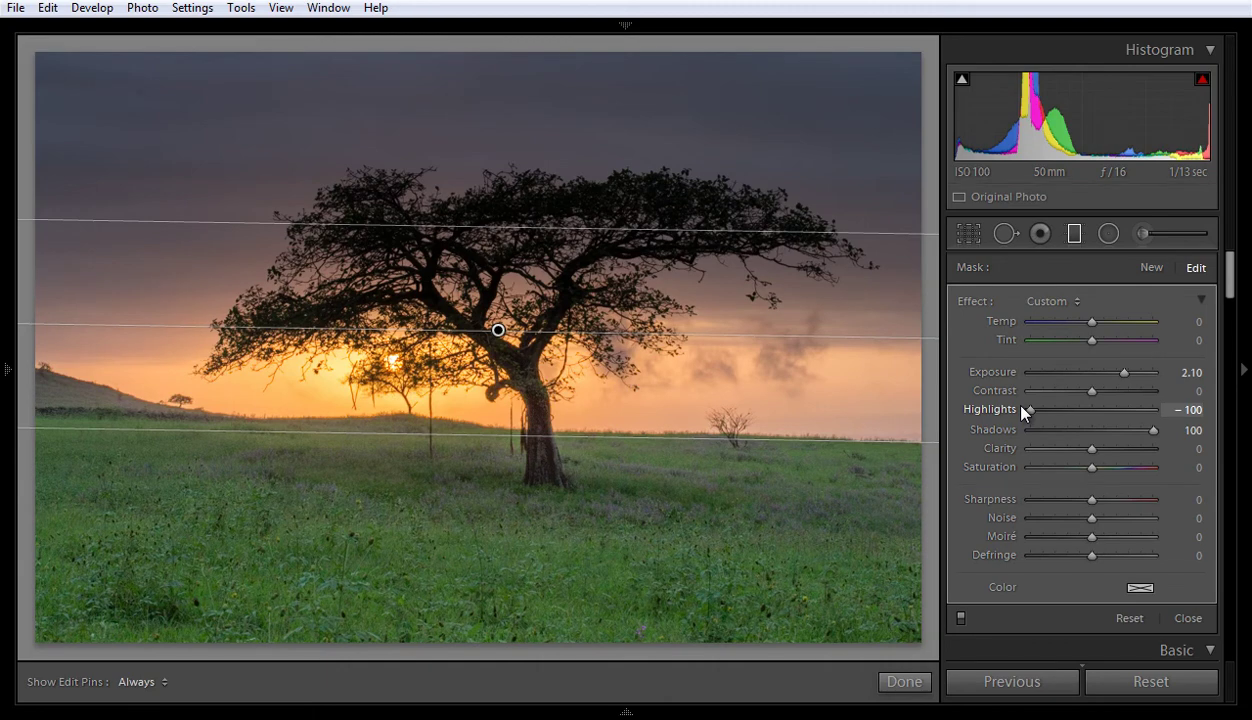
left_click(900, 685)
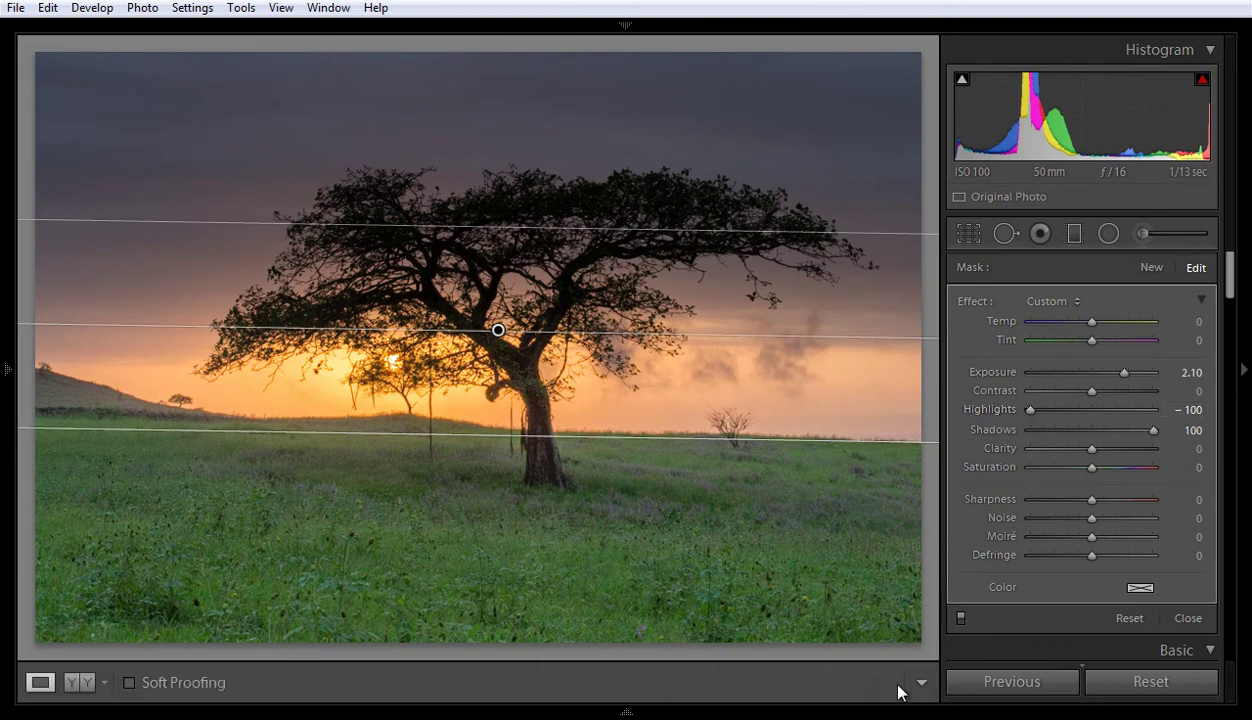
left_click(1075, 236)
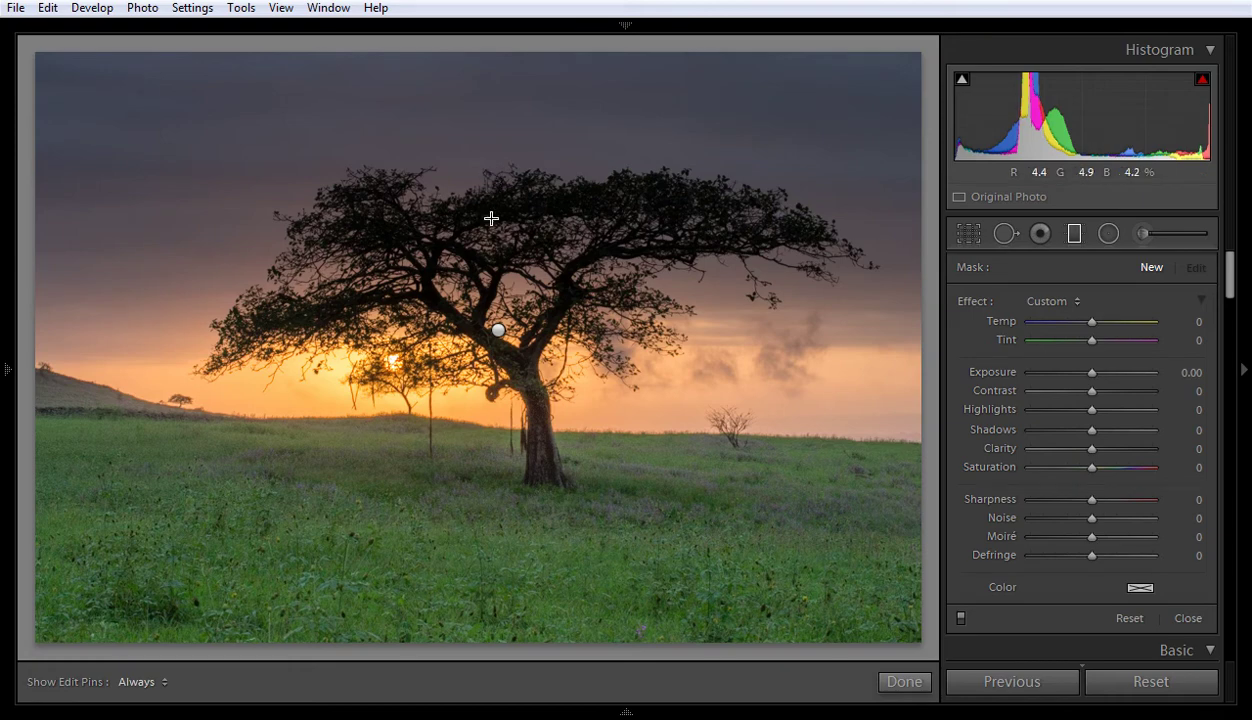
Step: Draw a second graduated filter over the tree with Shadows 100 and Exposure 0.70
left_click_drag(486, 319, 485, 515)
left_click_drag(1093, 429, 1180, 443)
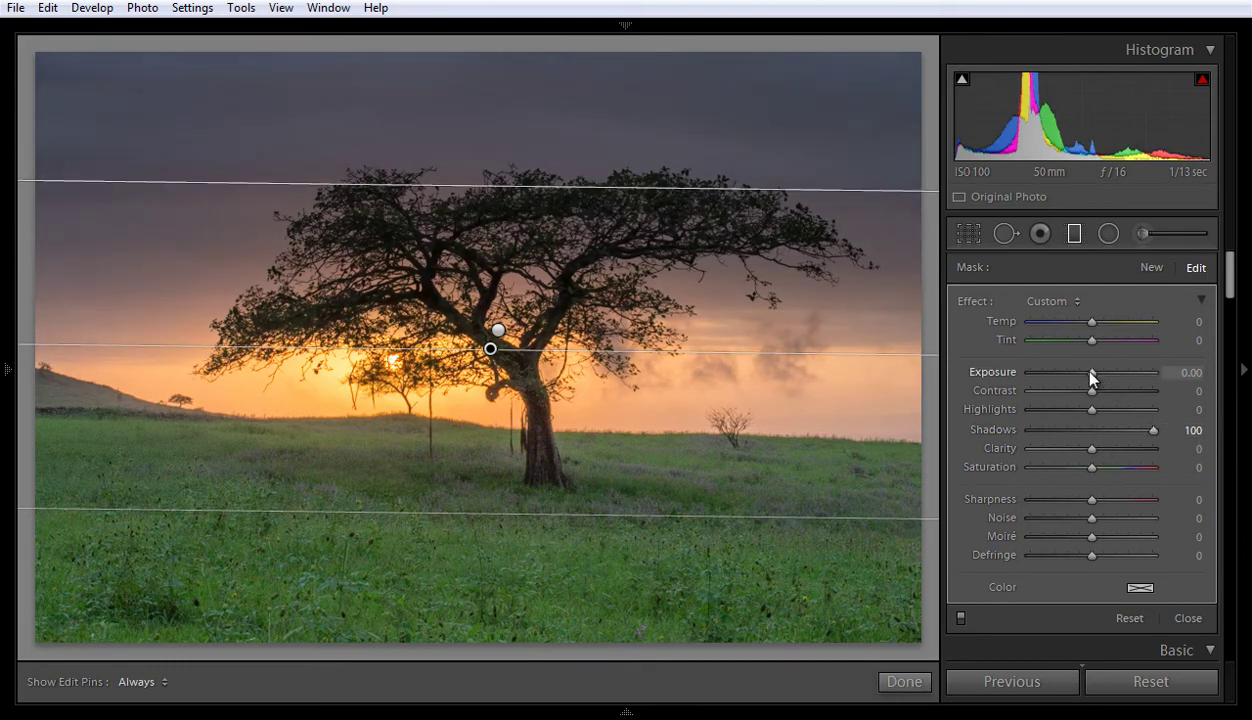
left_click_drag(1090, 371, 1091, 372)
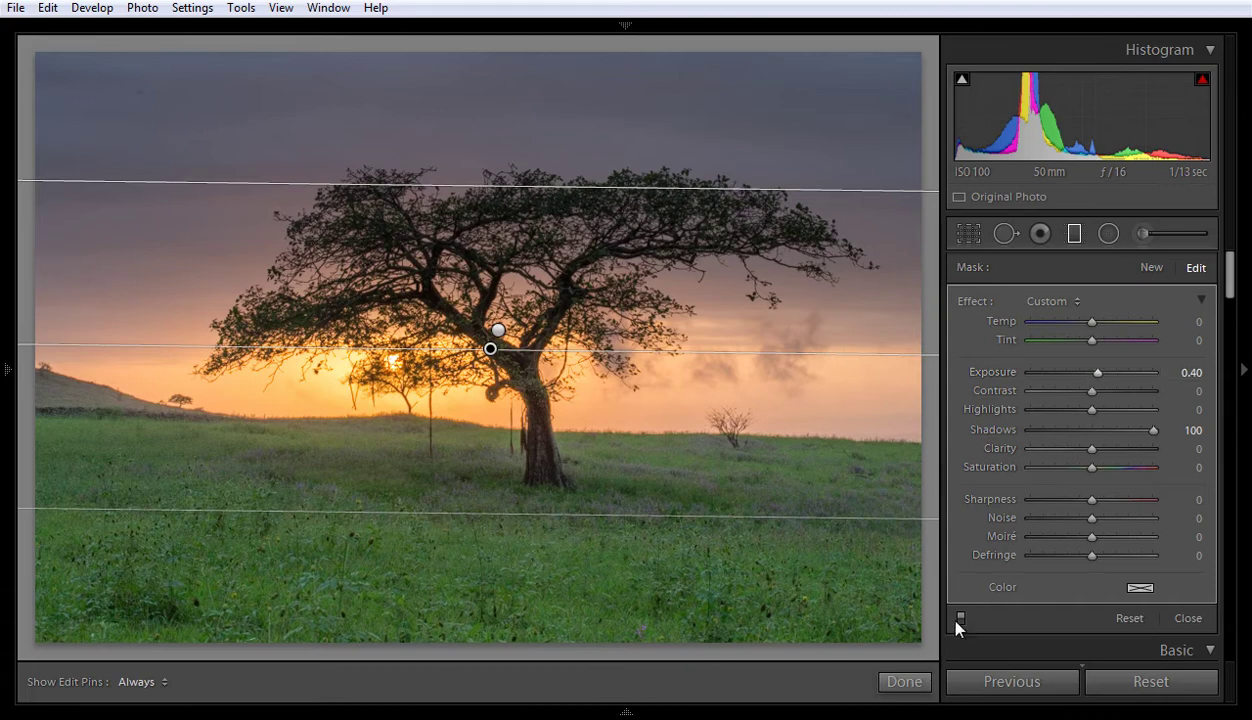
left_click(1099, 372)
key("Up")
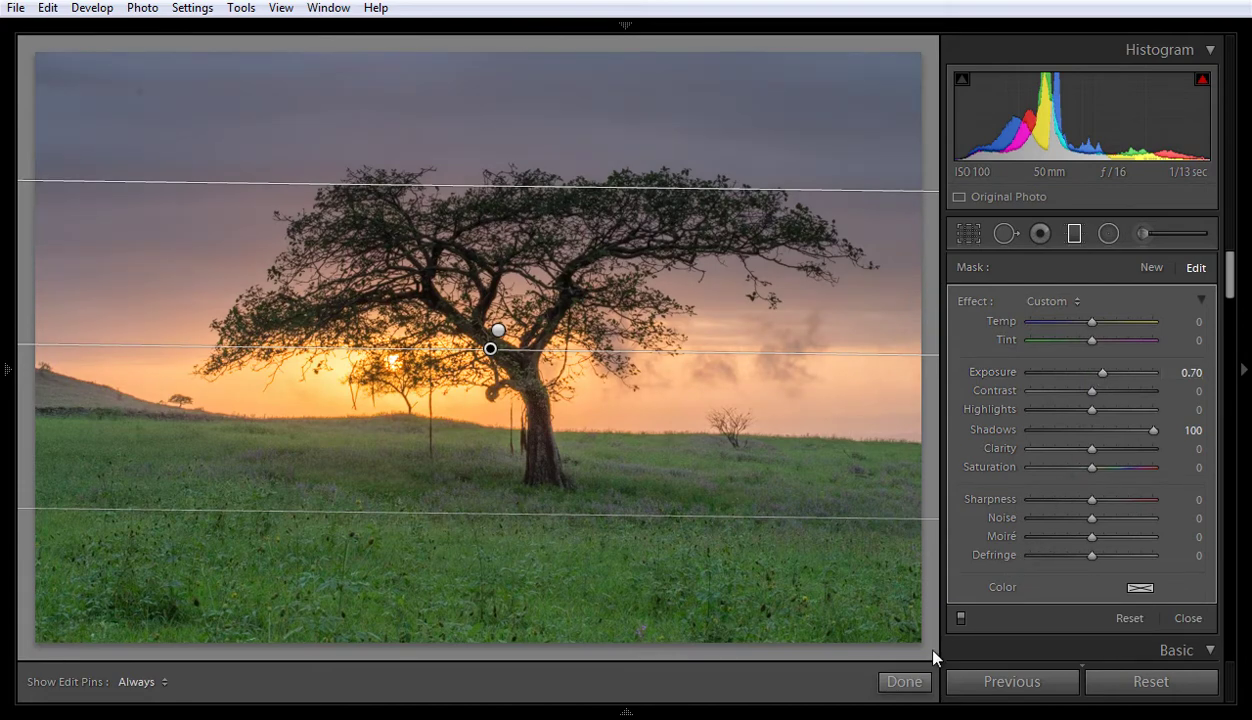
left_click(905, 682)
key("m")
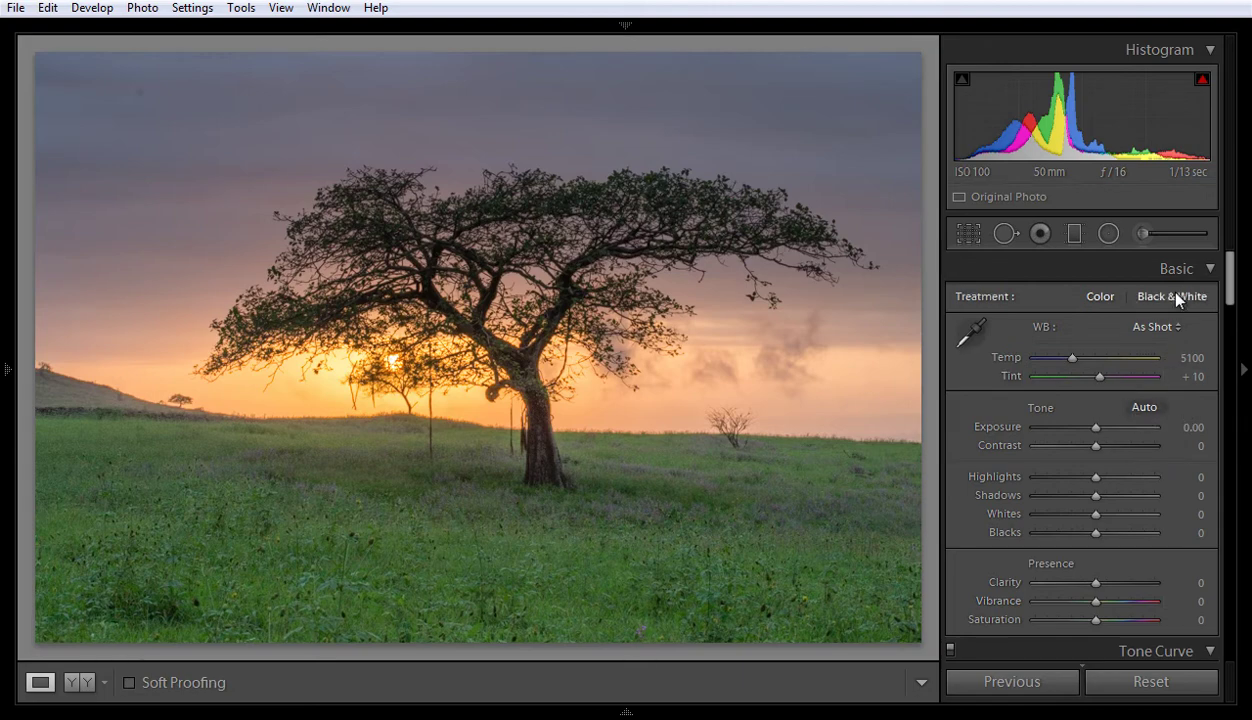
left_click(1077, 236)
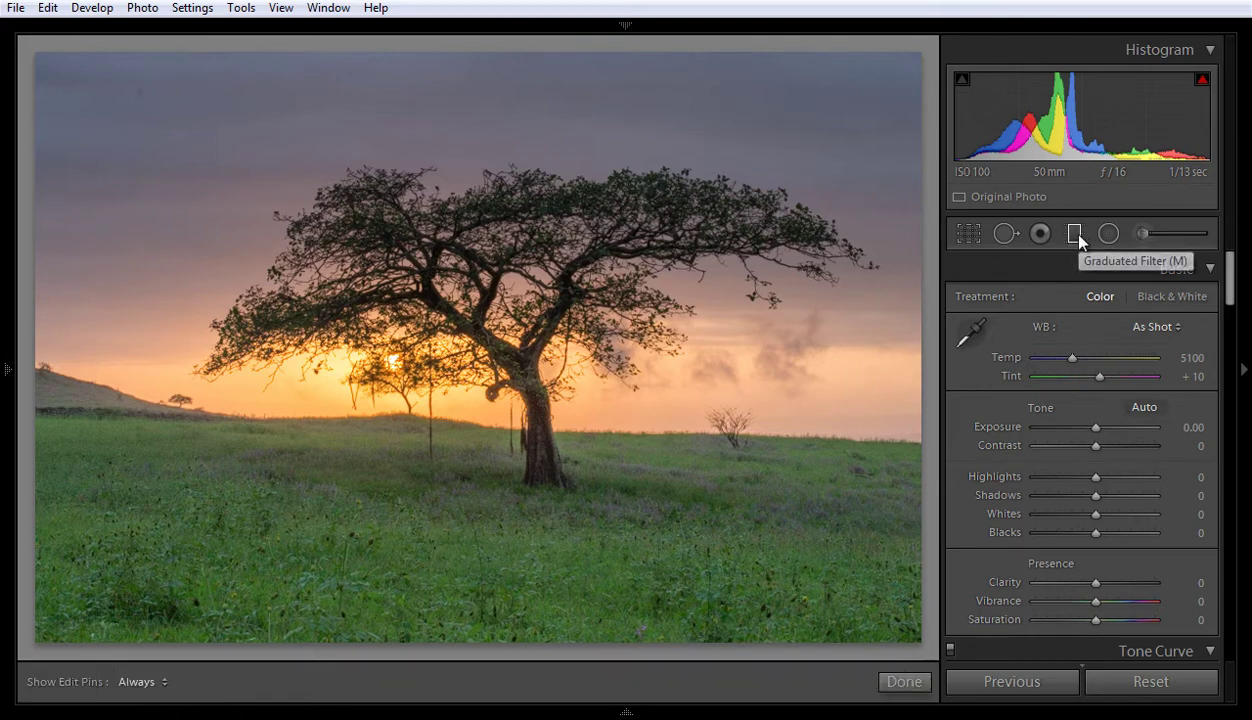
Step: Draw a third filter across the tree and meadow, warming it with Temp 14 and Tint 10
left_click_drag(472, 378, 472, 531)
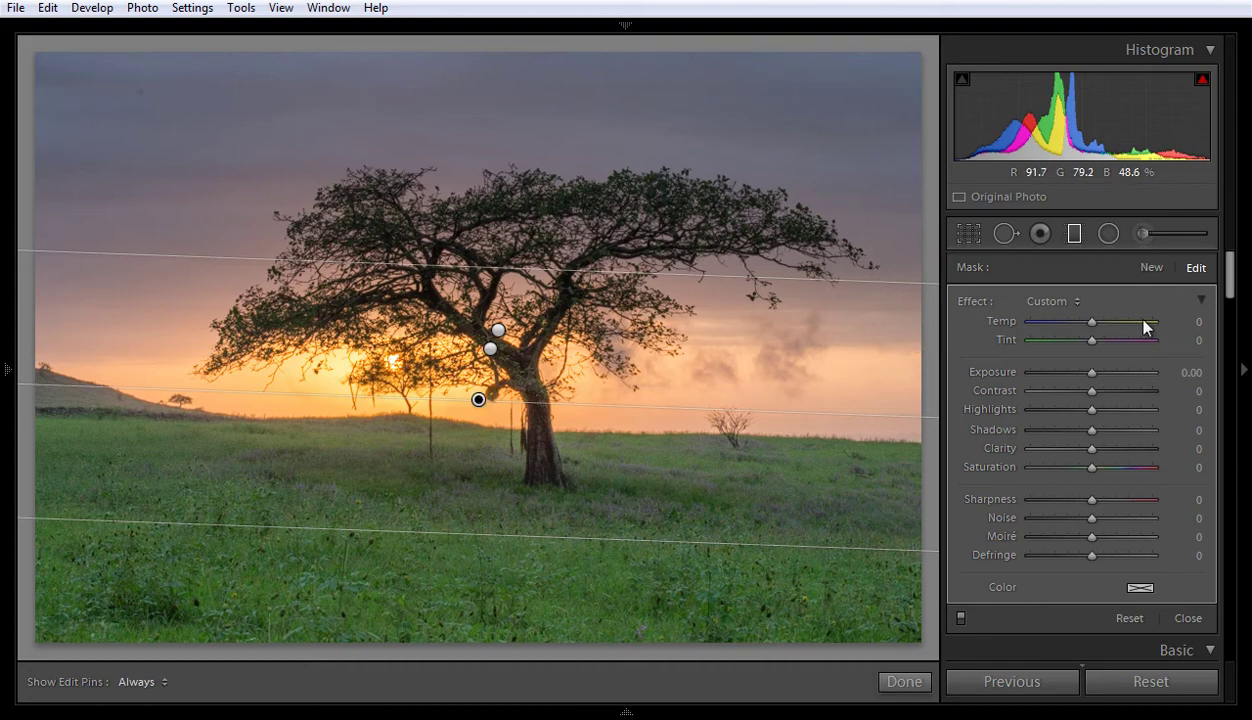
left_click(1092, 322)
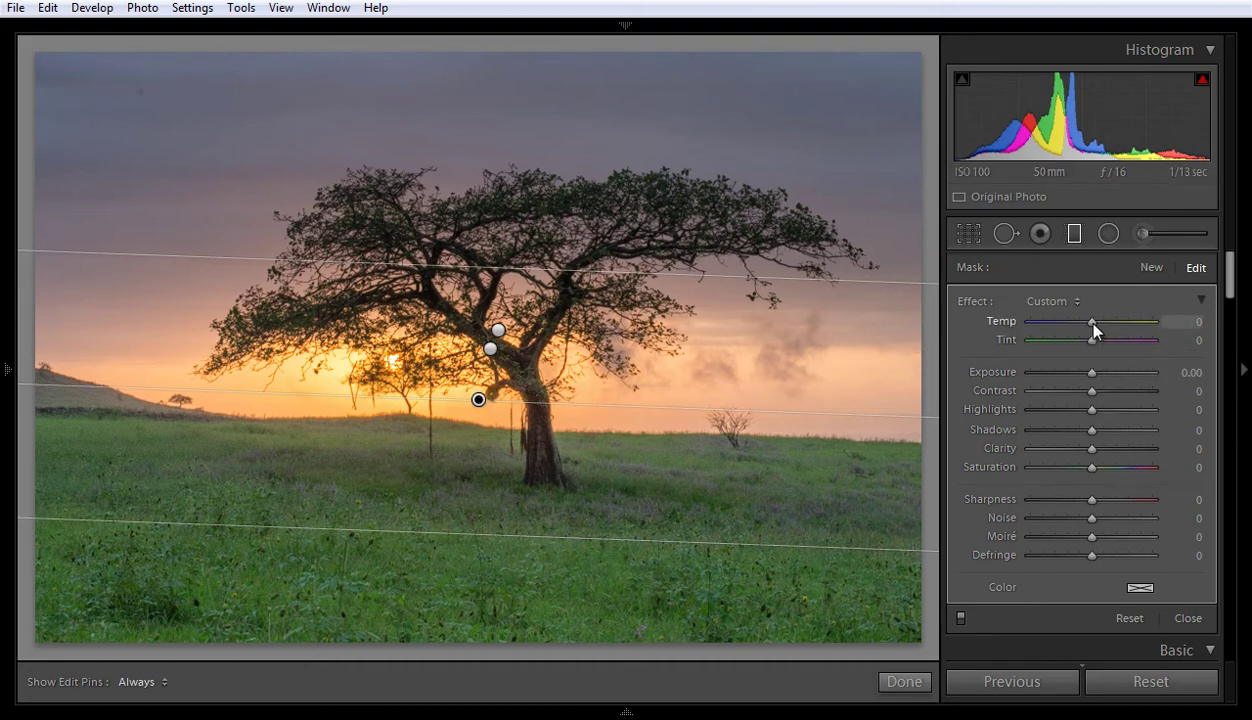
key("Up")
key("Up")
key("Up")
key("Up")
key("Up")
key("Up")
key("Up")
key("Up")
key("Up")
key("Up")
key("Up")
key("Up")
key("shift+Up")
key("shift+Up")
key("shift+Up")
left_click_drag(1124, 337, 1102, 340)
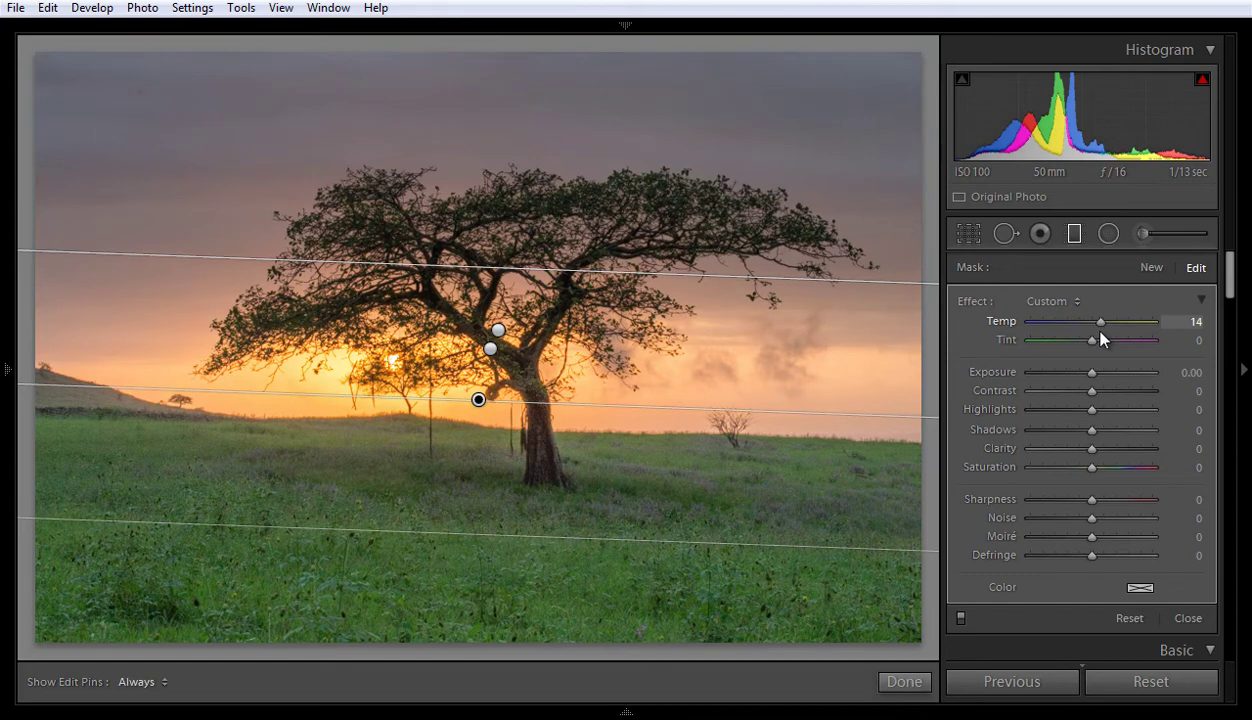
key("Up")
key("Up")
key("Up")
key("Up")
key("Up")
key("Up")
key("Up")
key("Up")
key("Up")
key("Up")
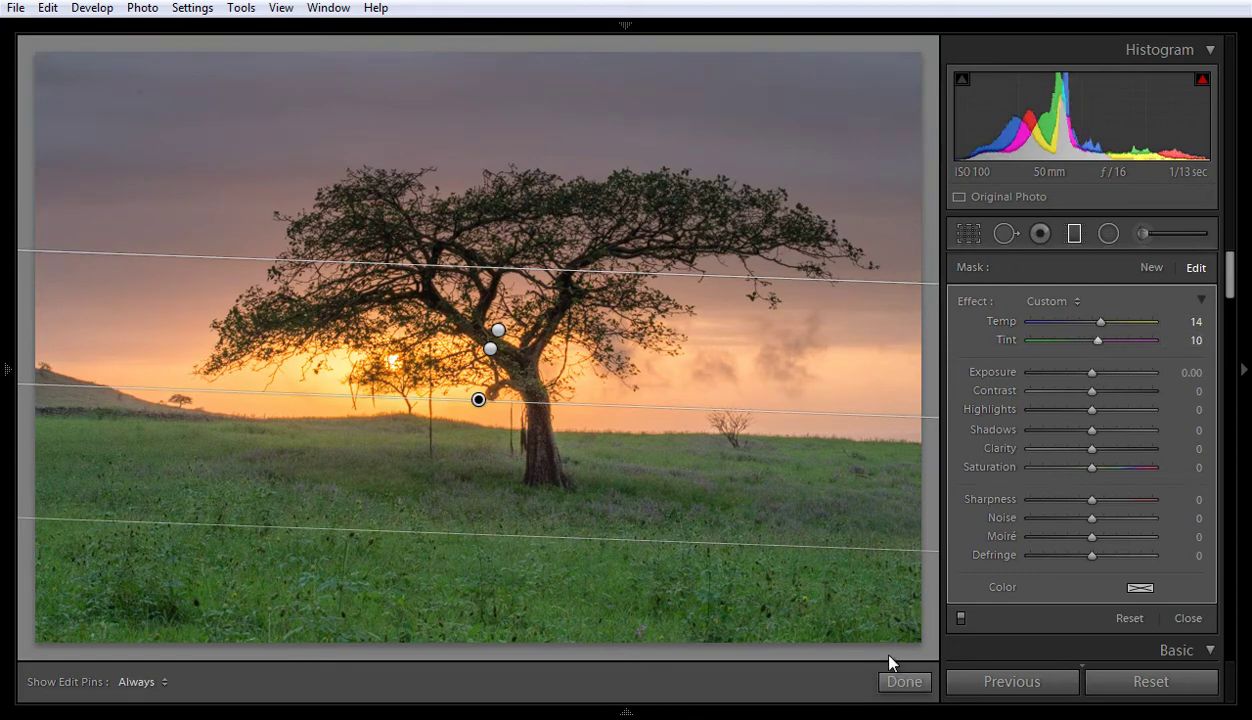
left_click(904, 681)
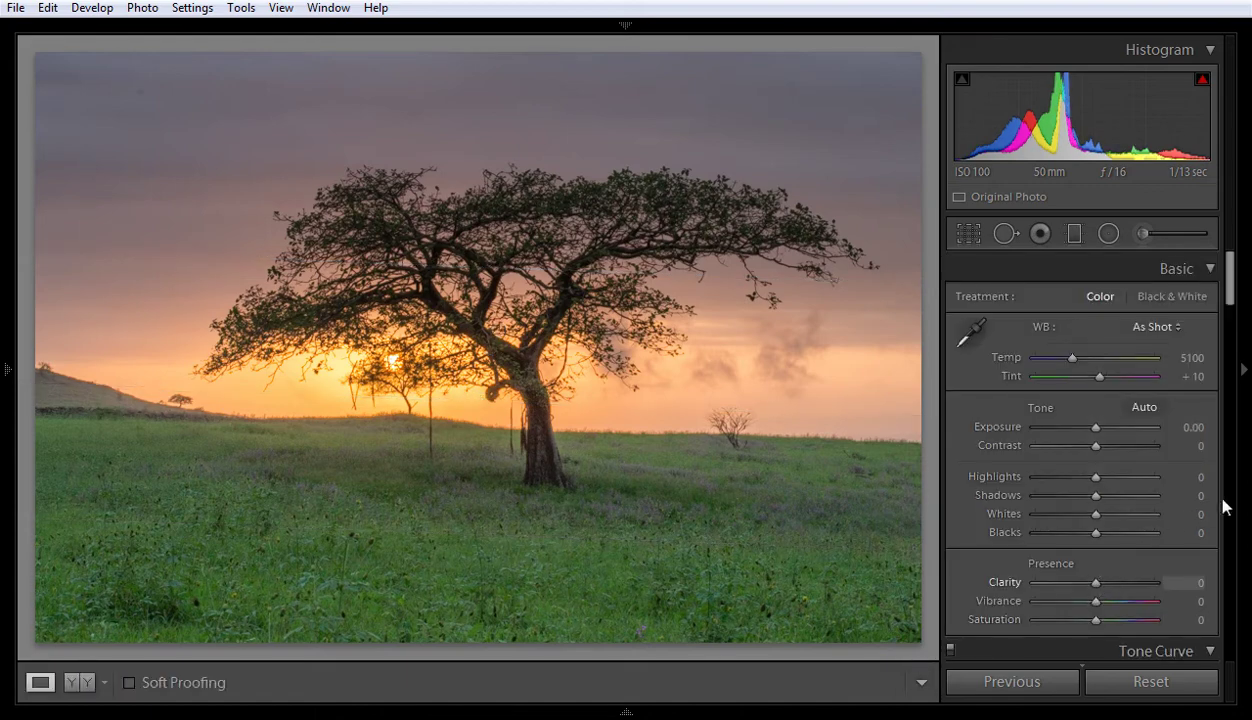
Step: Lift the photo's overall Shadows to +100 and select the first graduated filter's pin
left_click_drag(1096, 497, 1161, 503)
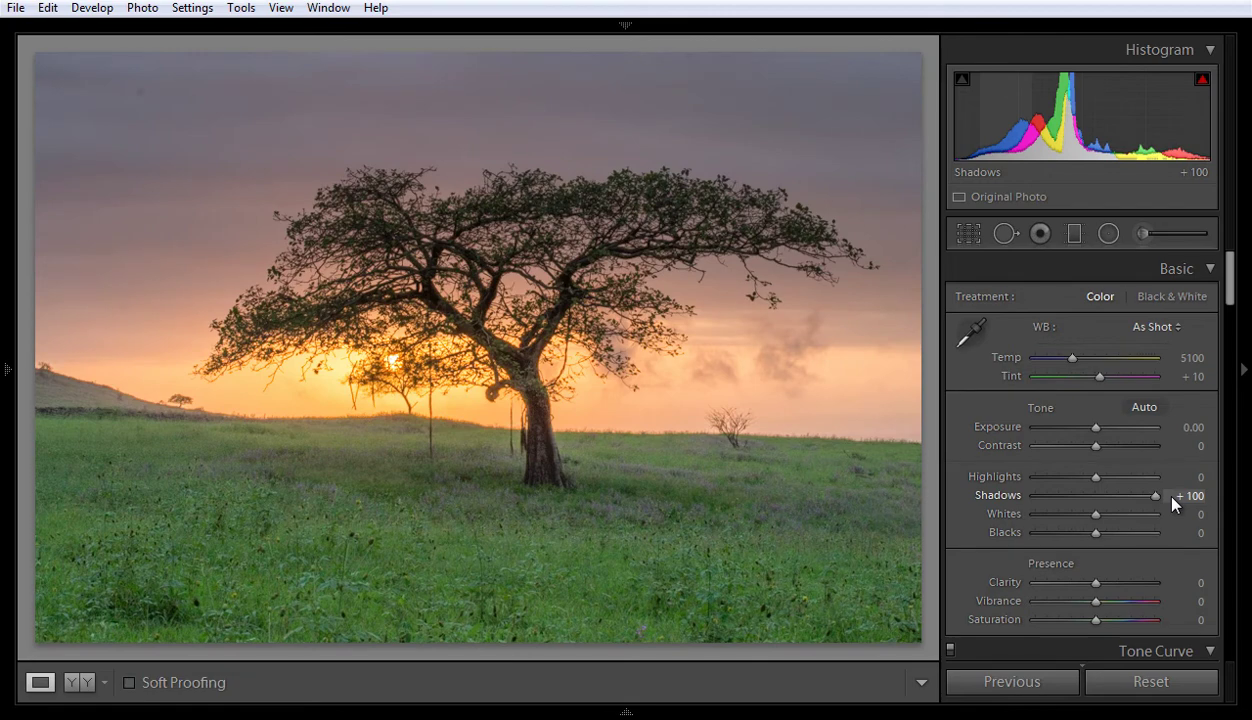
left_click(1074, 234)
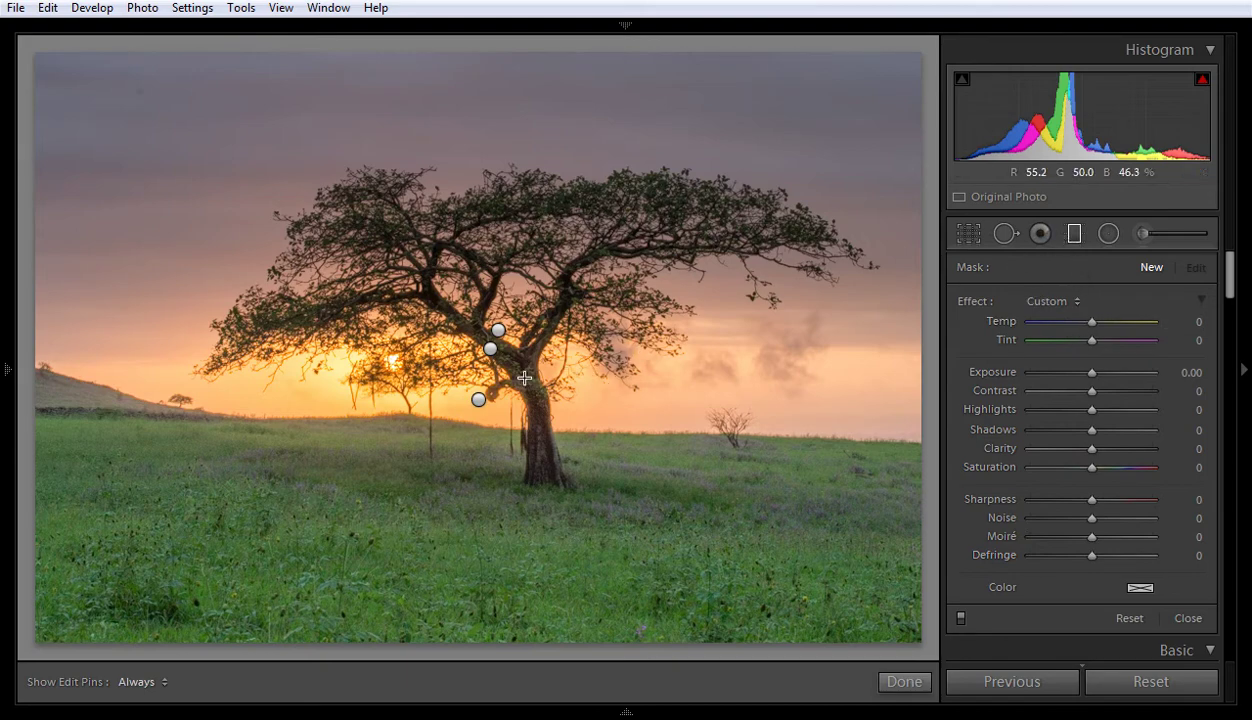
left_click(498, 330)
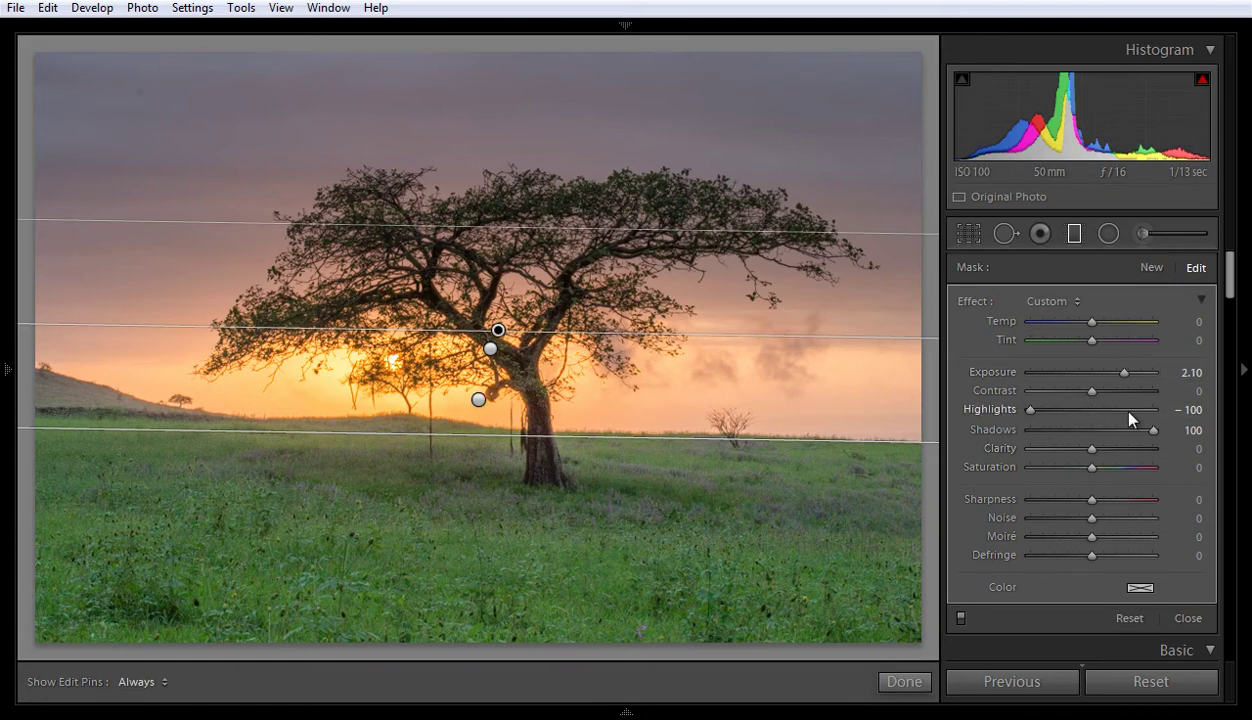
Step: Inspect the second and third filters' settings, then start a fresh graduated filter
left_click(490, 349)
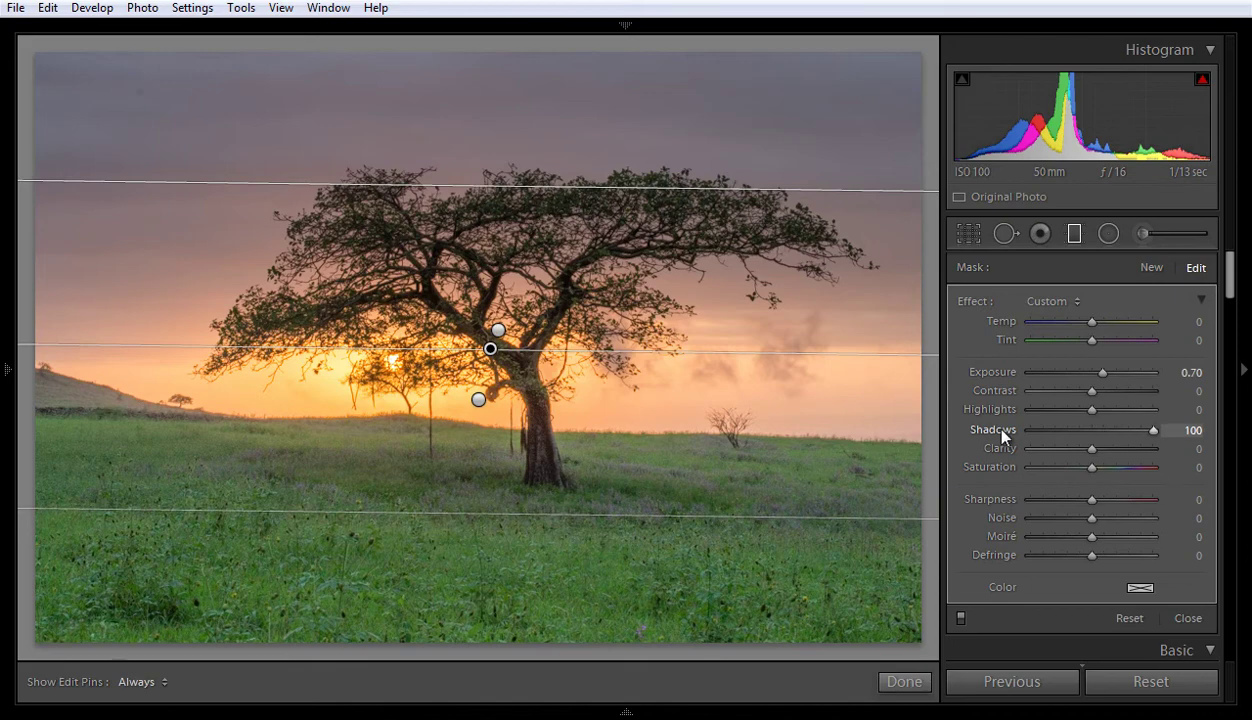
left_click(478, 400)
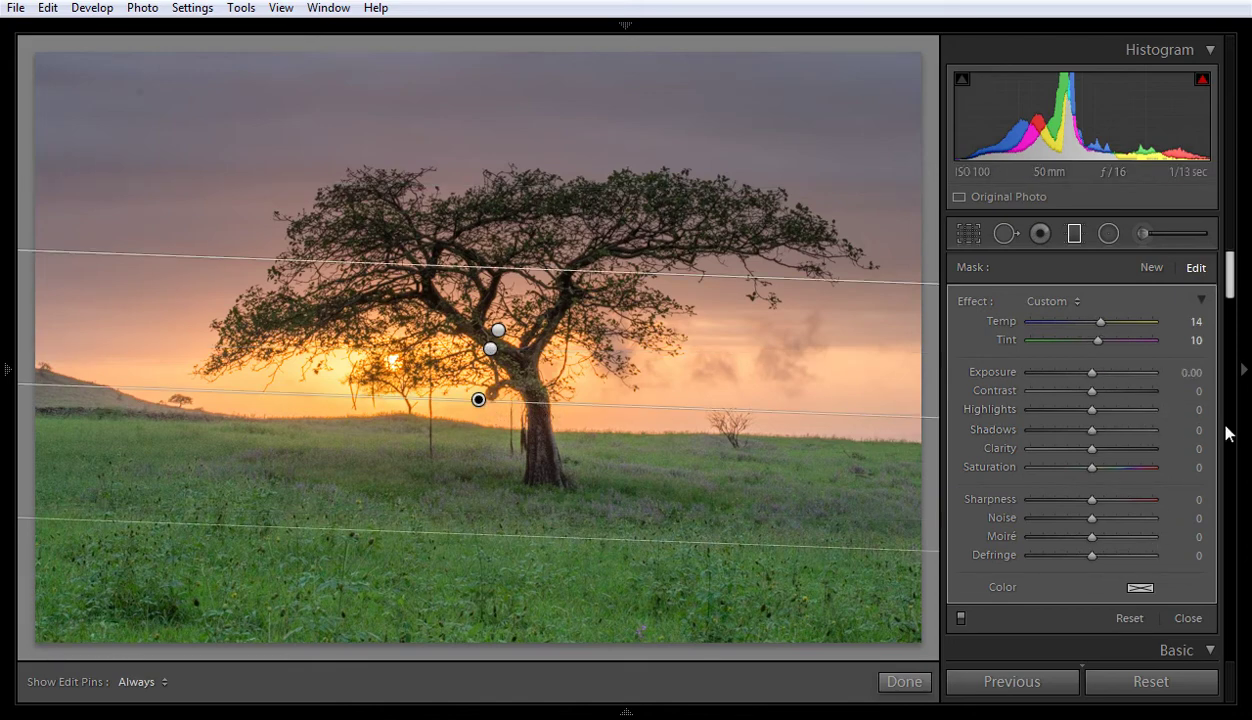
left_click(906, 681)
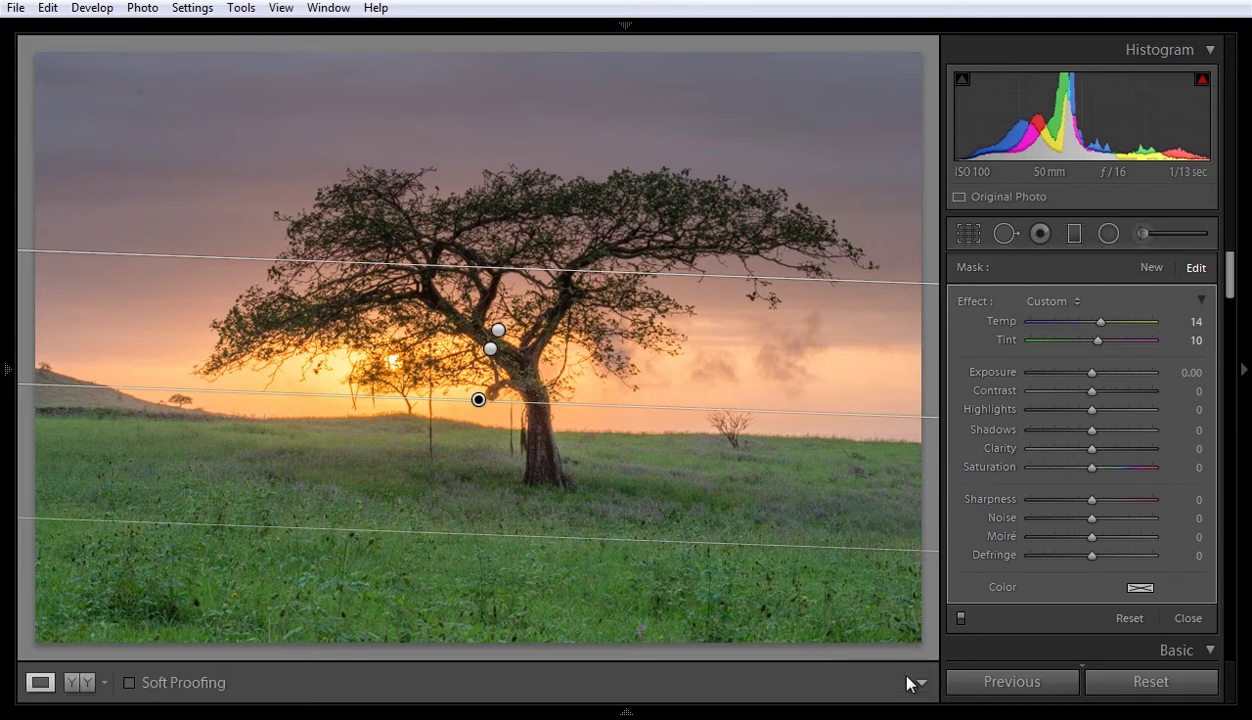
left_click(1074, 233)
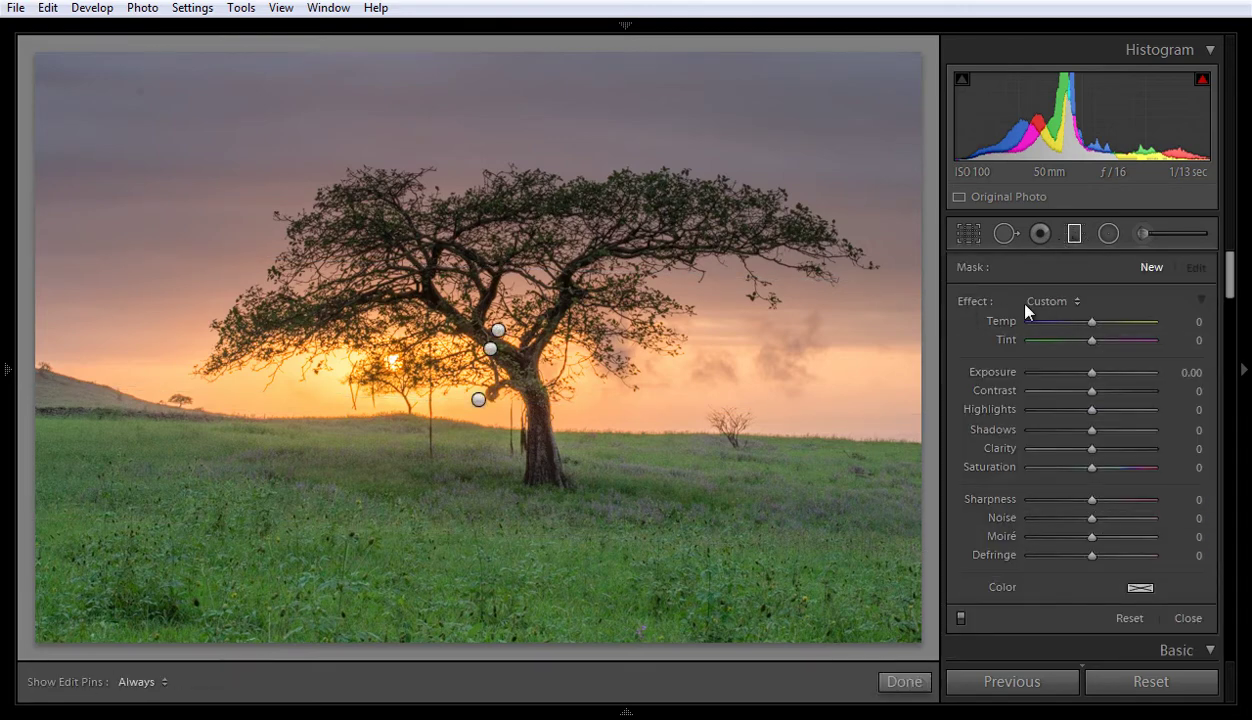
left_click(1065, 309)
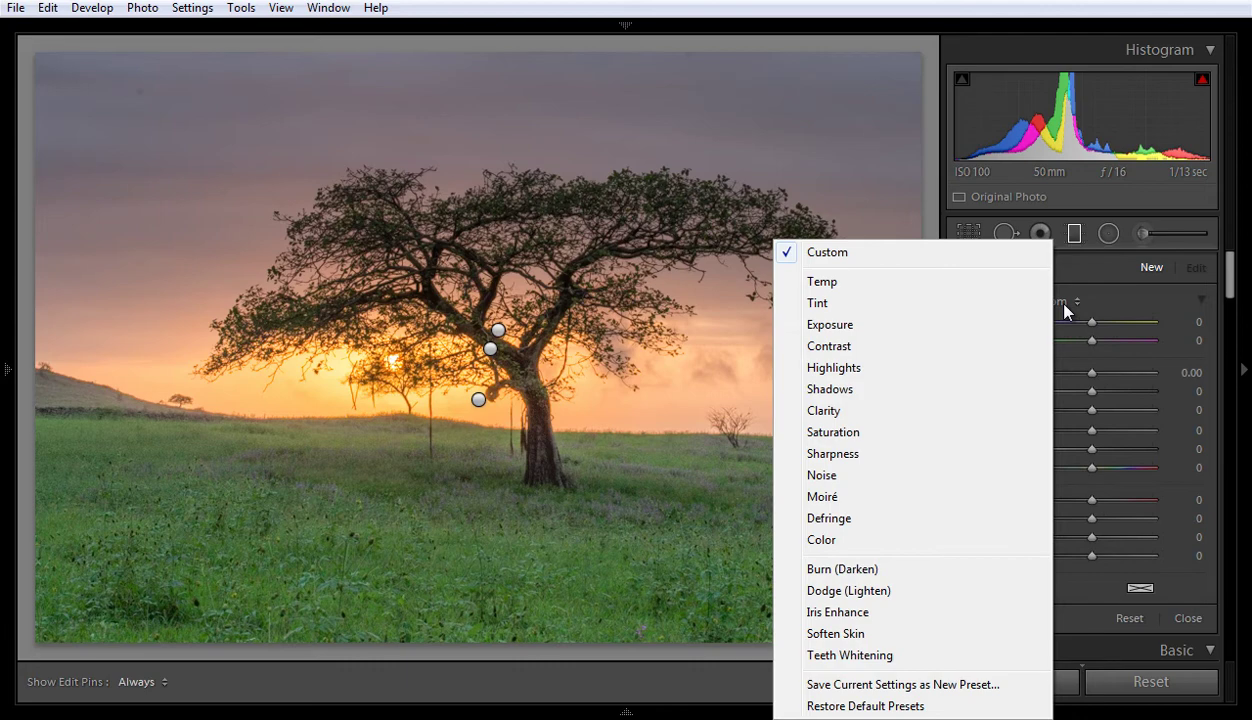
Step: Try the Exposure, Contrast, Clarity and Noise effect presets, settling on Tint (Tint 25)
left_click(856, 326)
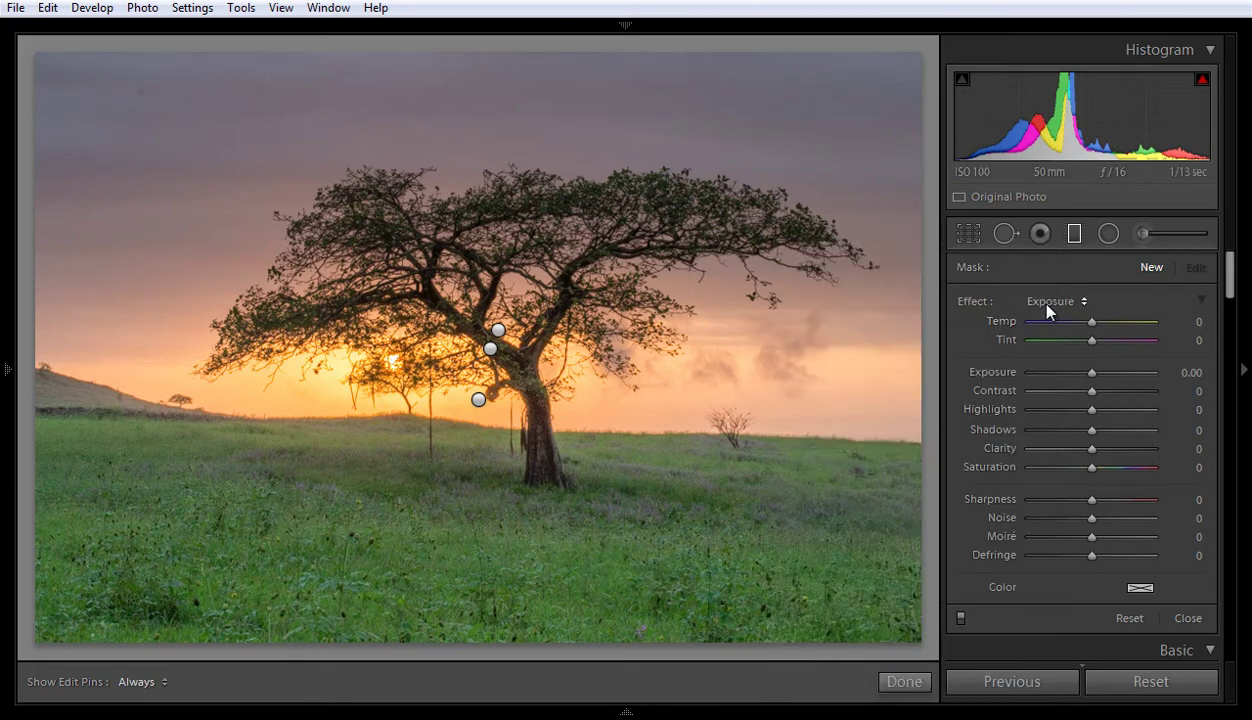
left_click(1050, 311)
left_click(845, 348)
left_click(1041, 305)
left_click(801, 412)
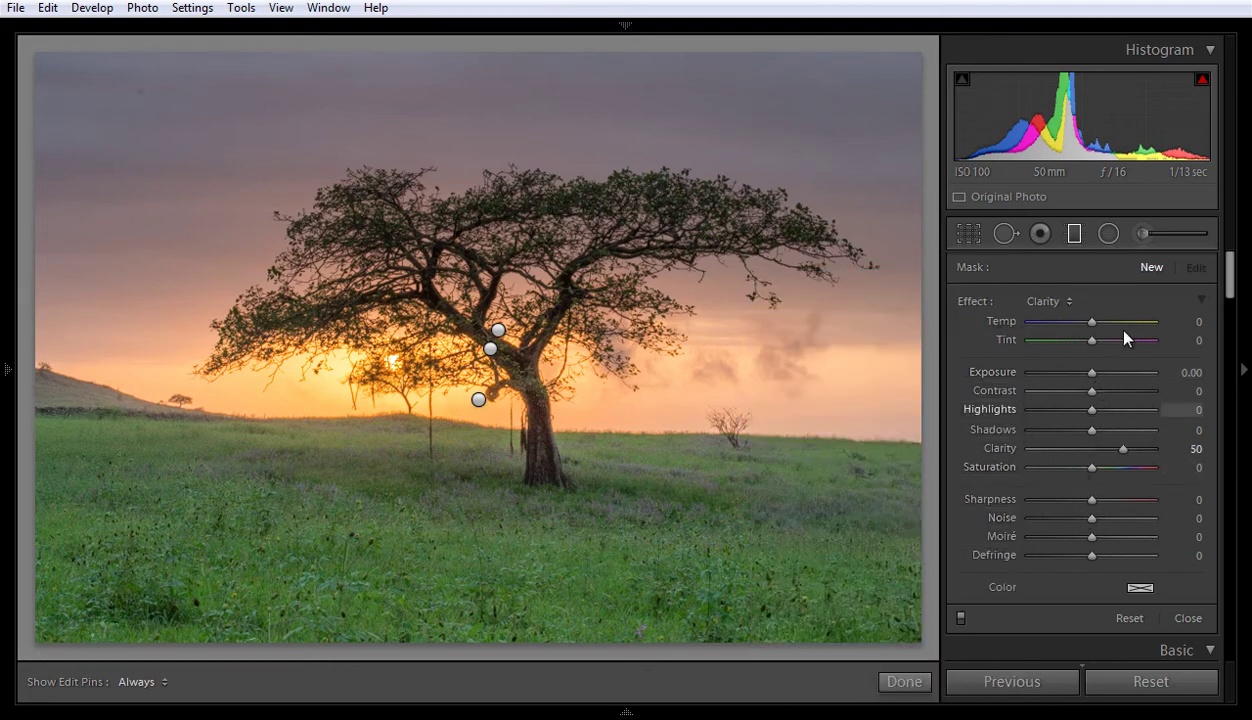
left_click(1063, 305)
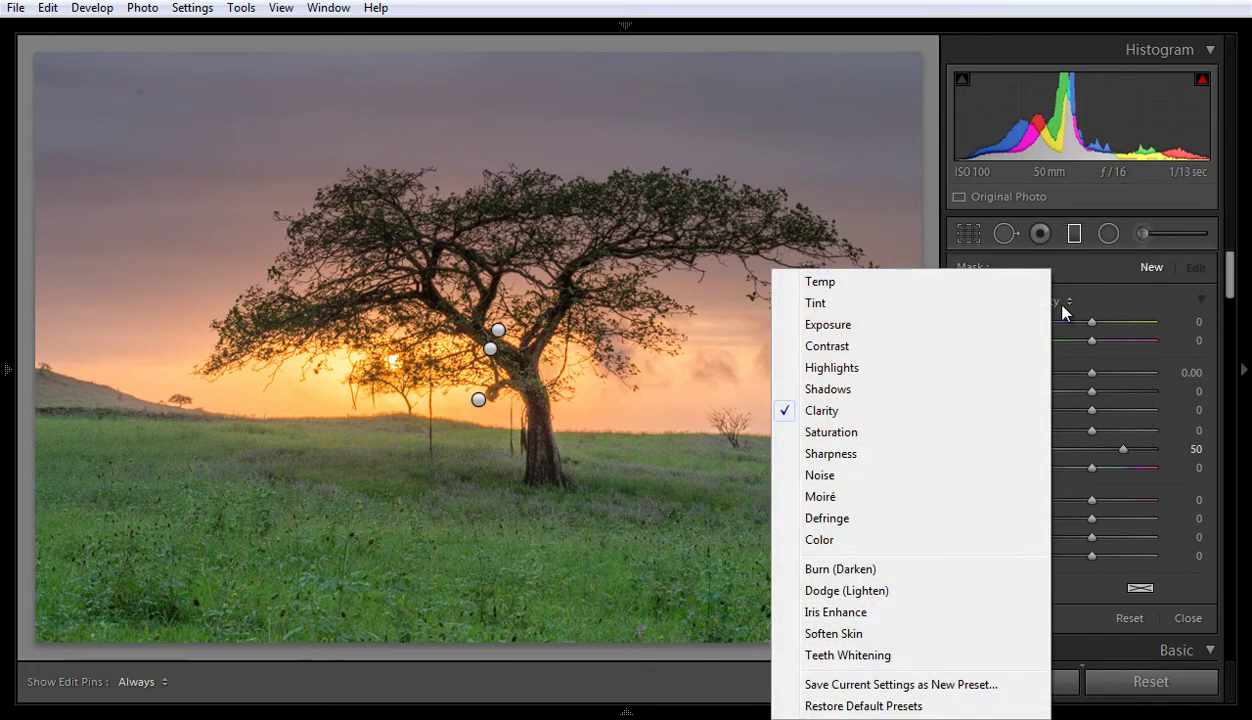
left_click(834, 478)
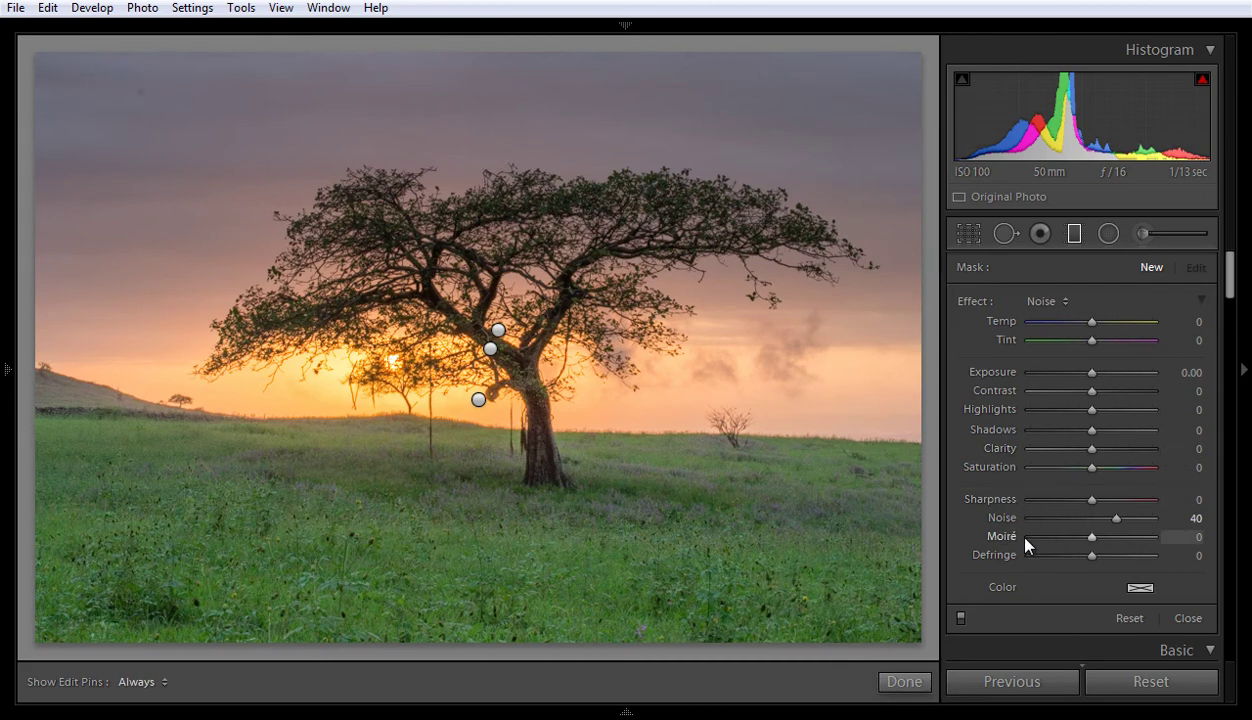
left_click(1045, 303)
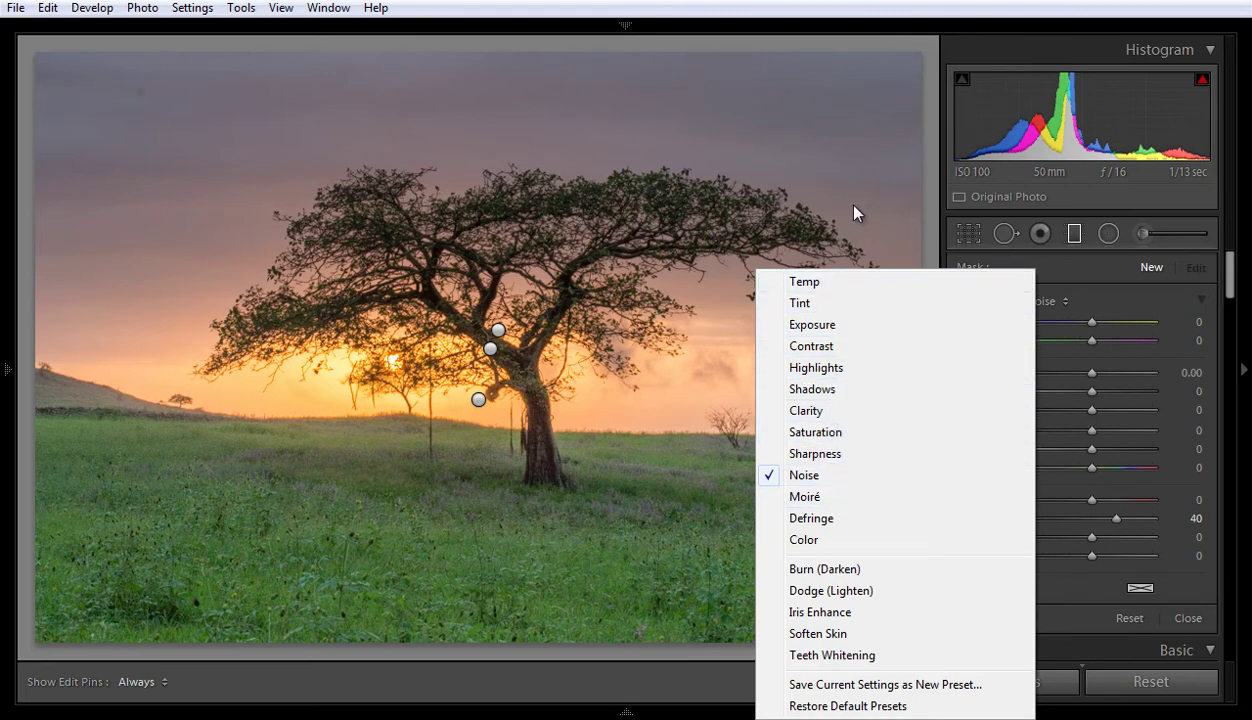
left_click(849, 310)
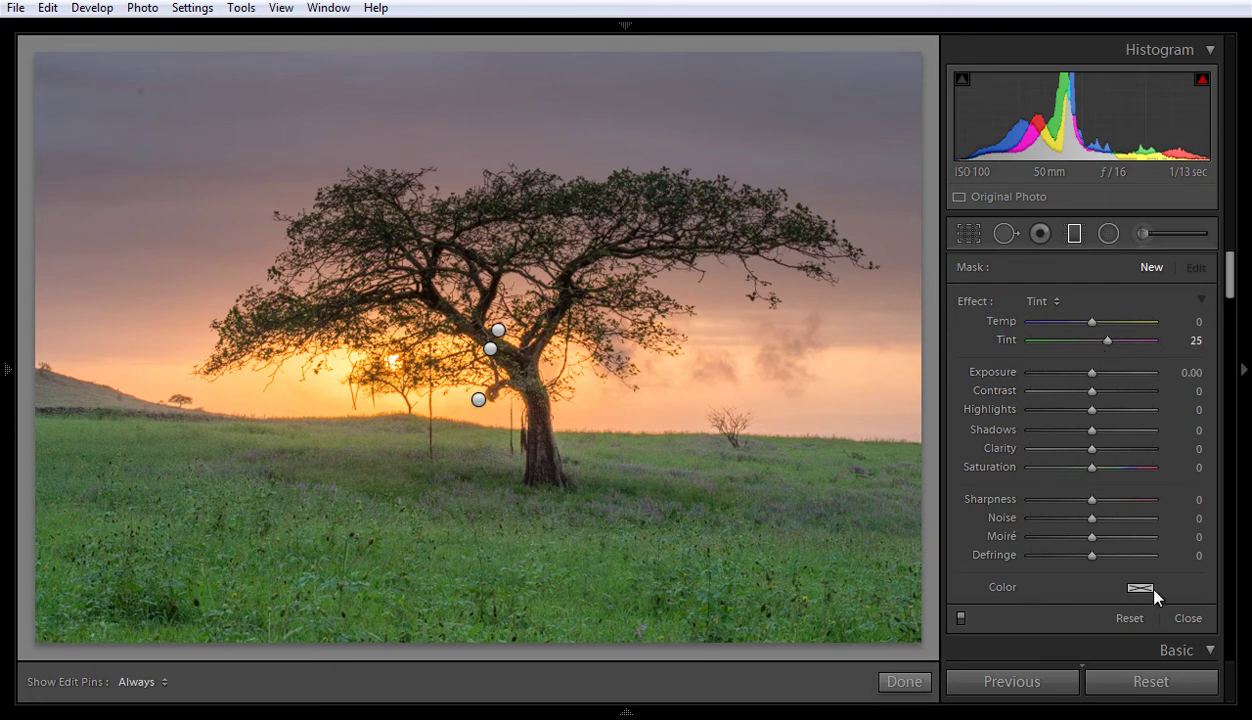
scroll(1228, 280, "down", 3)
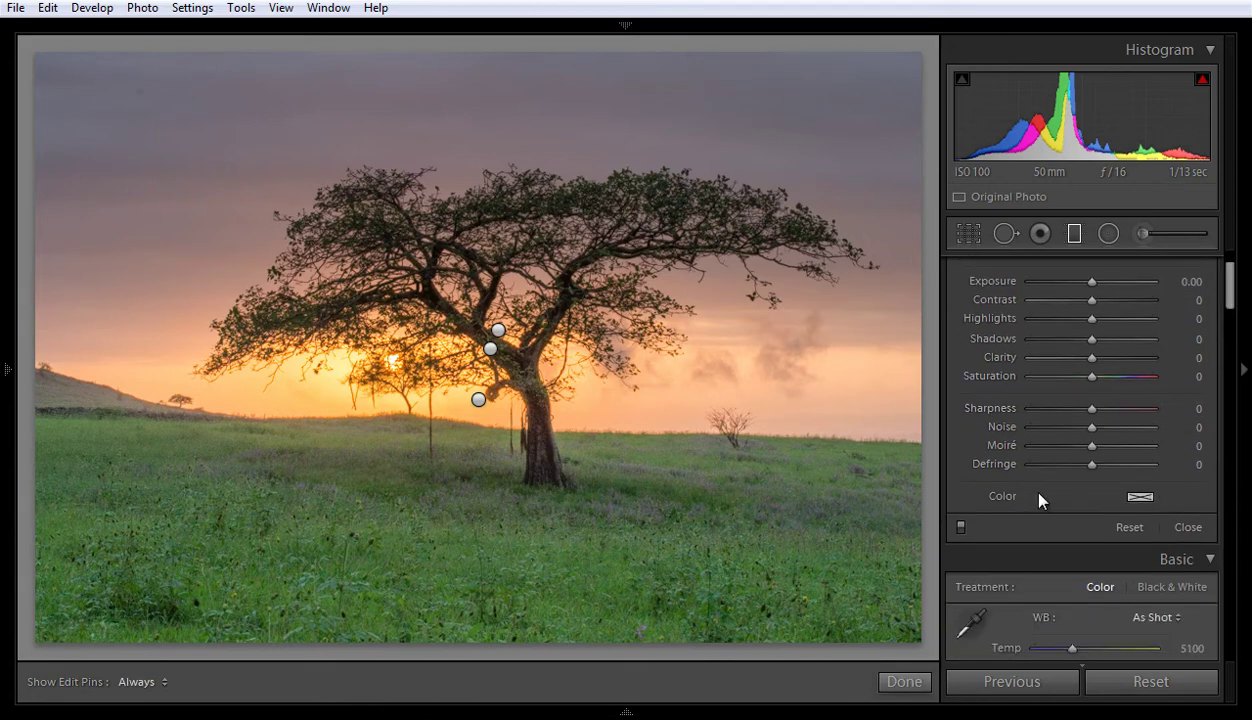
Step: Lower Contrast to -43, then reset Saturation, Clarity, Shadows, Highlights, Contrast and Exposure to 0
scroll(1229, 262, "up", 3)
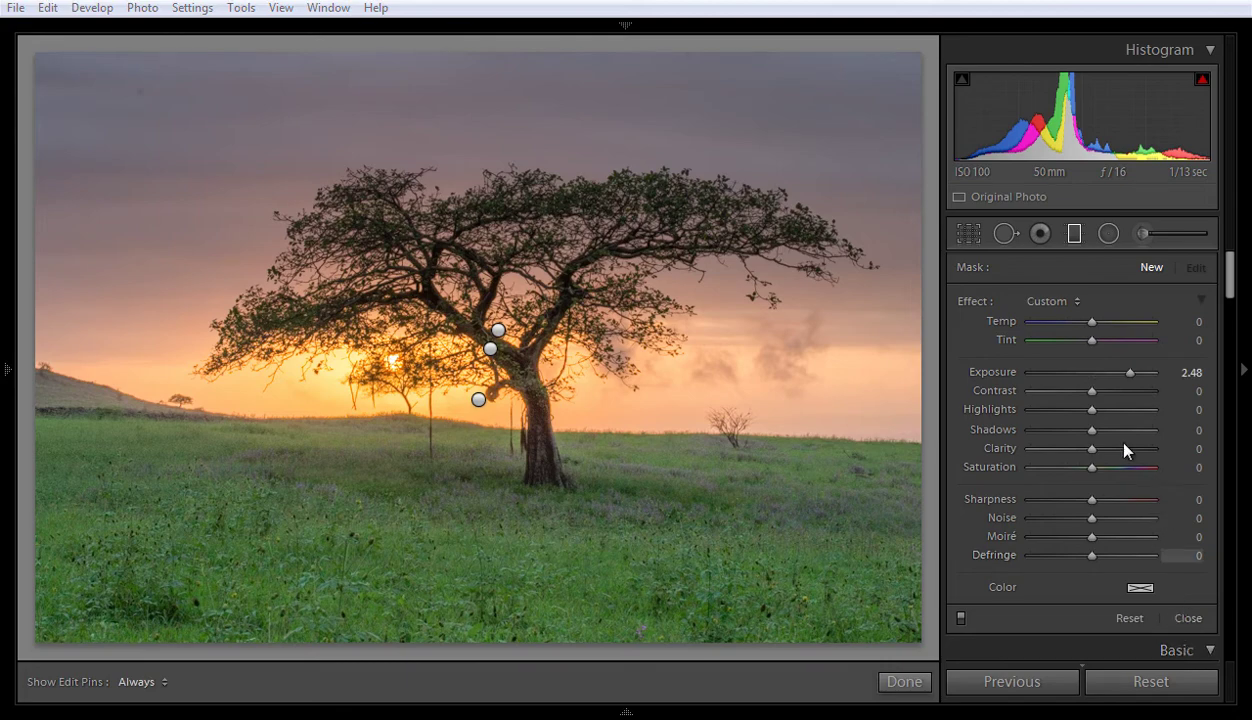
left_click_drag(1091, 392, 1018, 500)
double_click(990, 469)
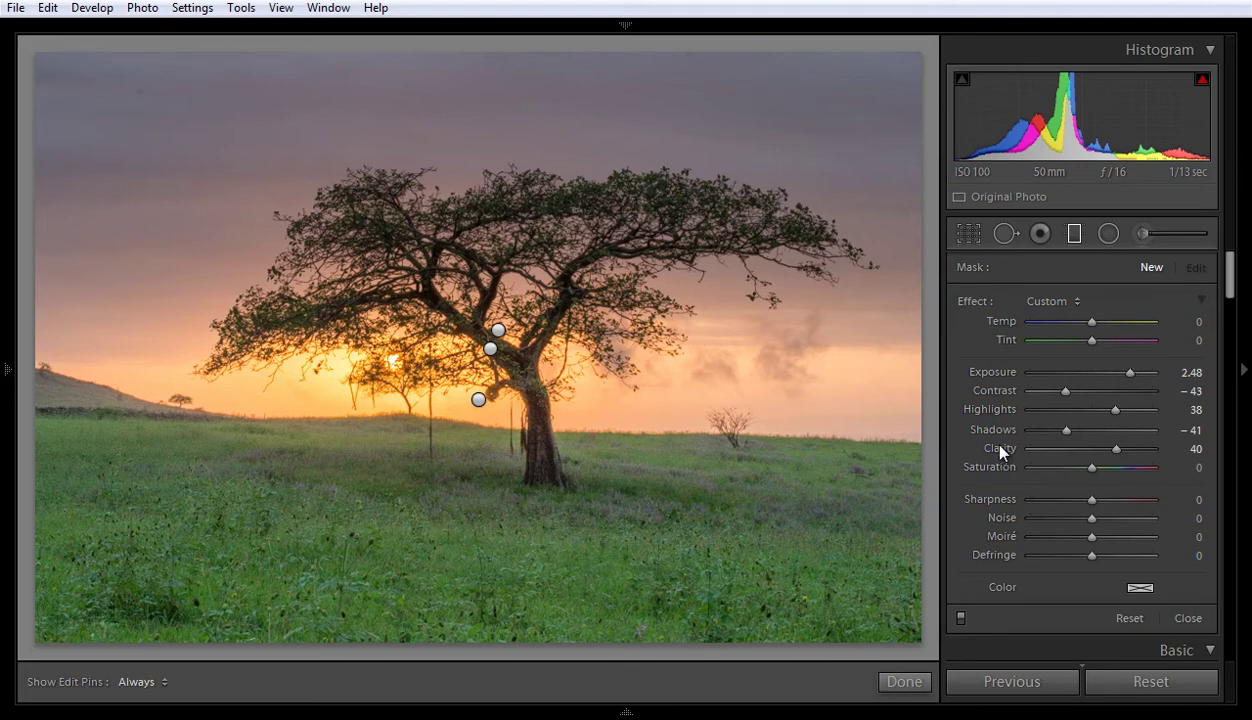
double_click(1002, 450)
double_click(1002, 432)
double_click(1002, 411)
double_click(1002, 391)
double_click(1003, 372)
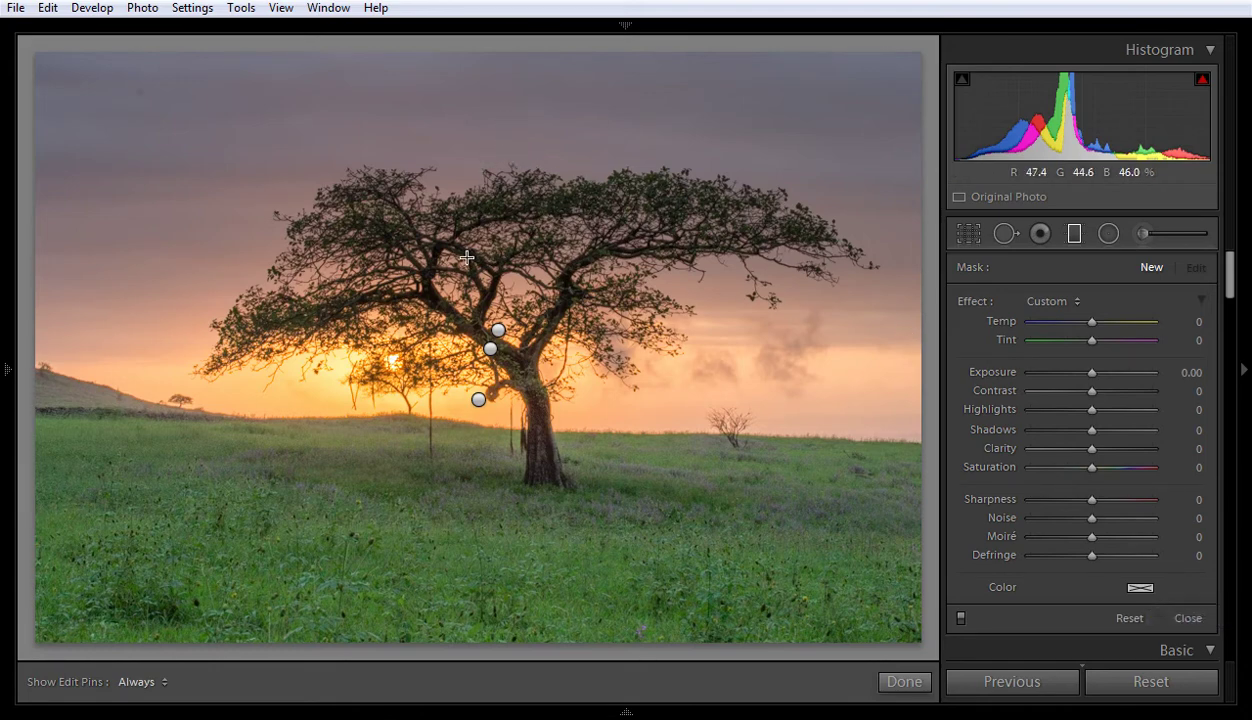
left_click(497, 331)
left_click(489, 348)
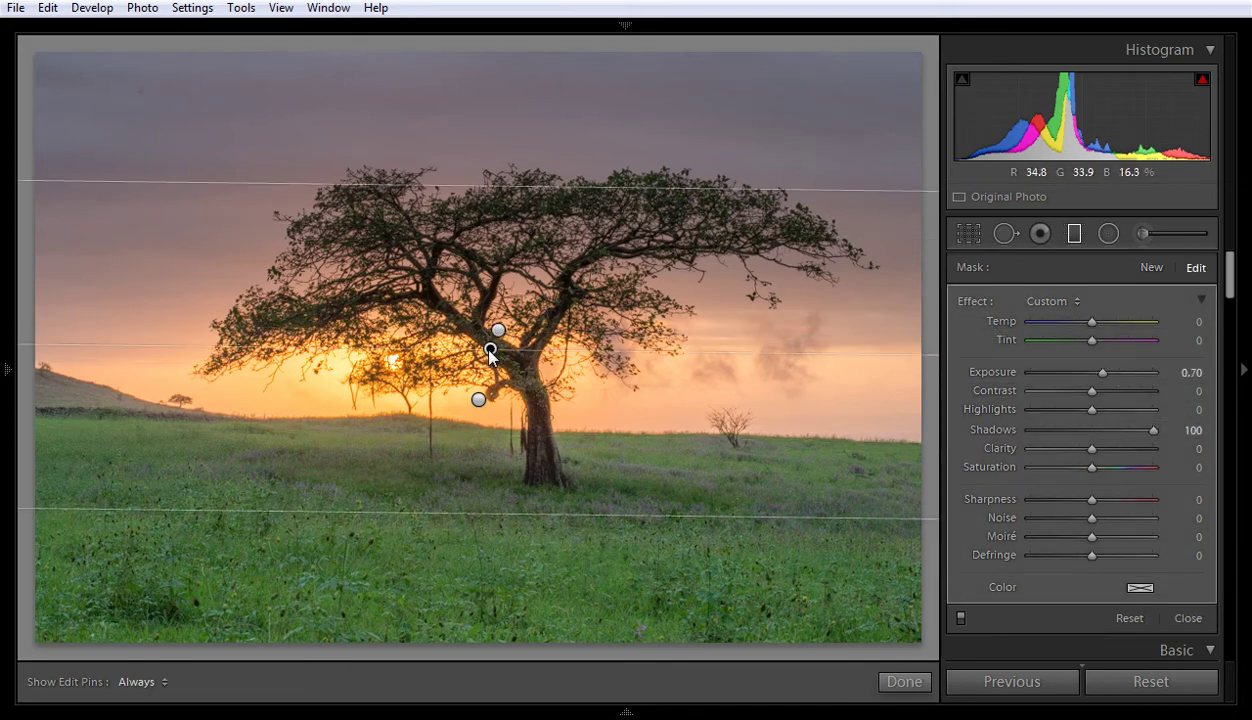
left_click(478, 399)
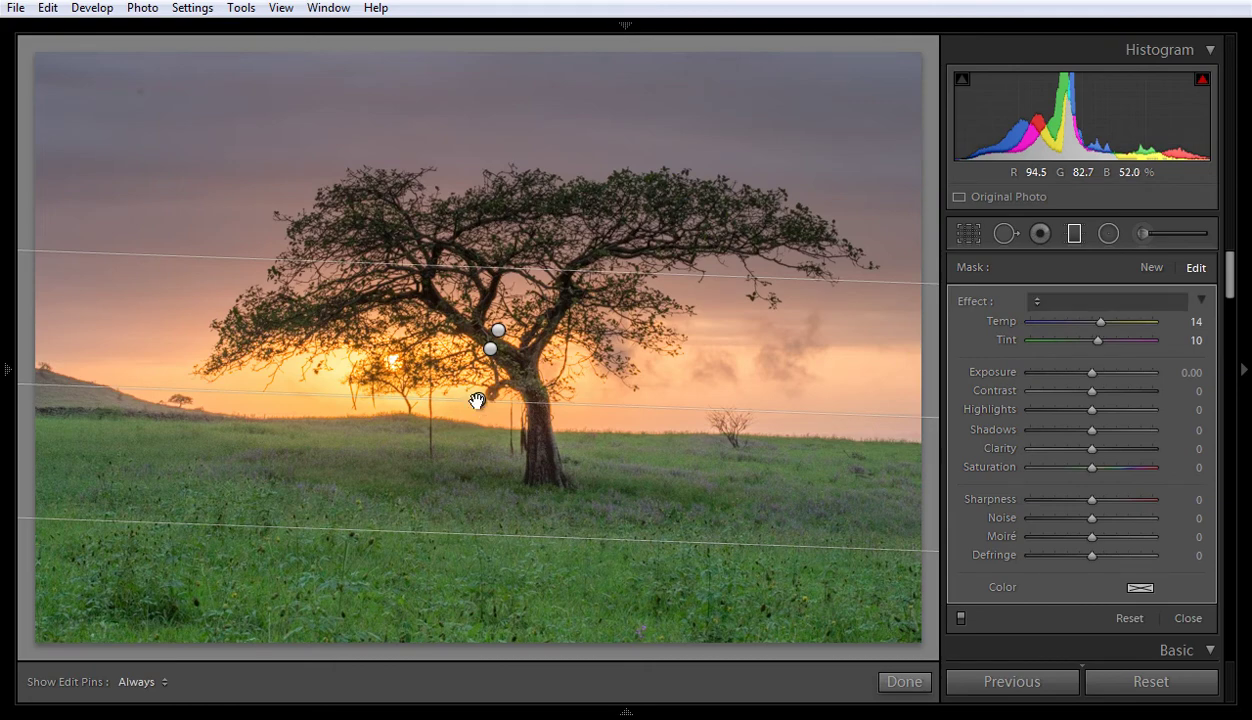
key("ctrl+z")
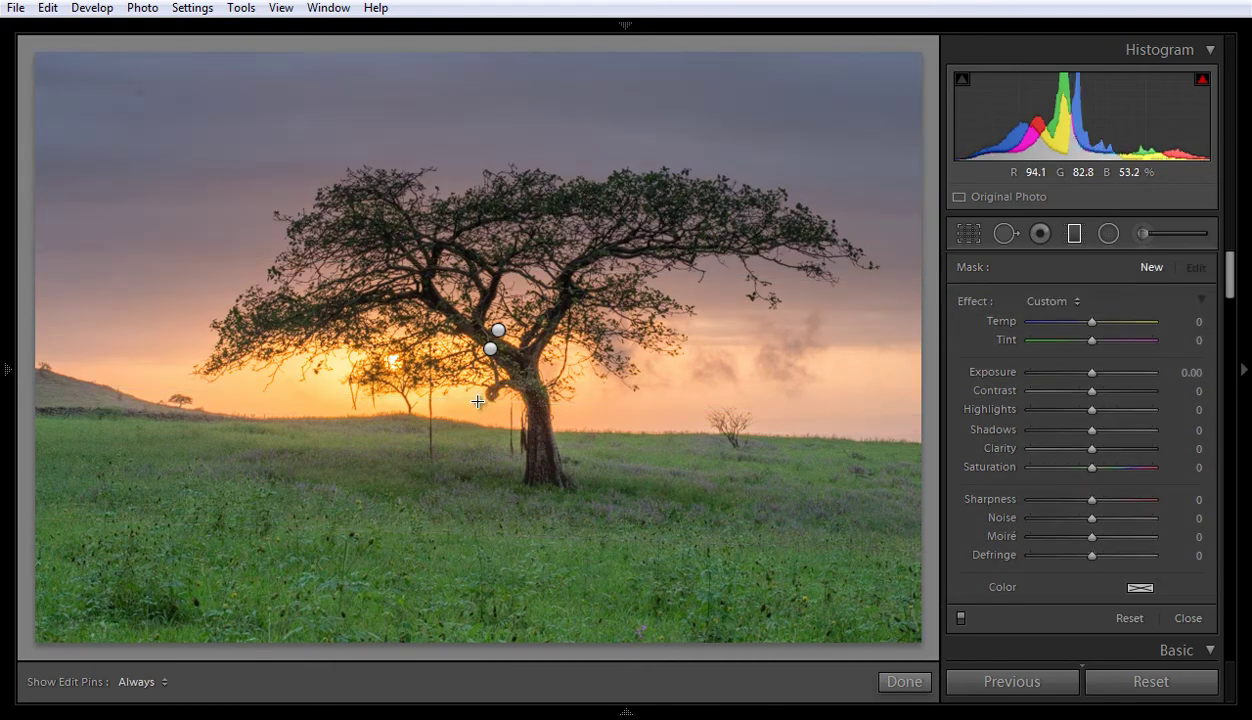
Step: Pick a tan tint colour and draw a new graduated filter over the sky
left_click(1140, 588)
left_click(780, 612)
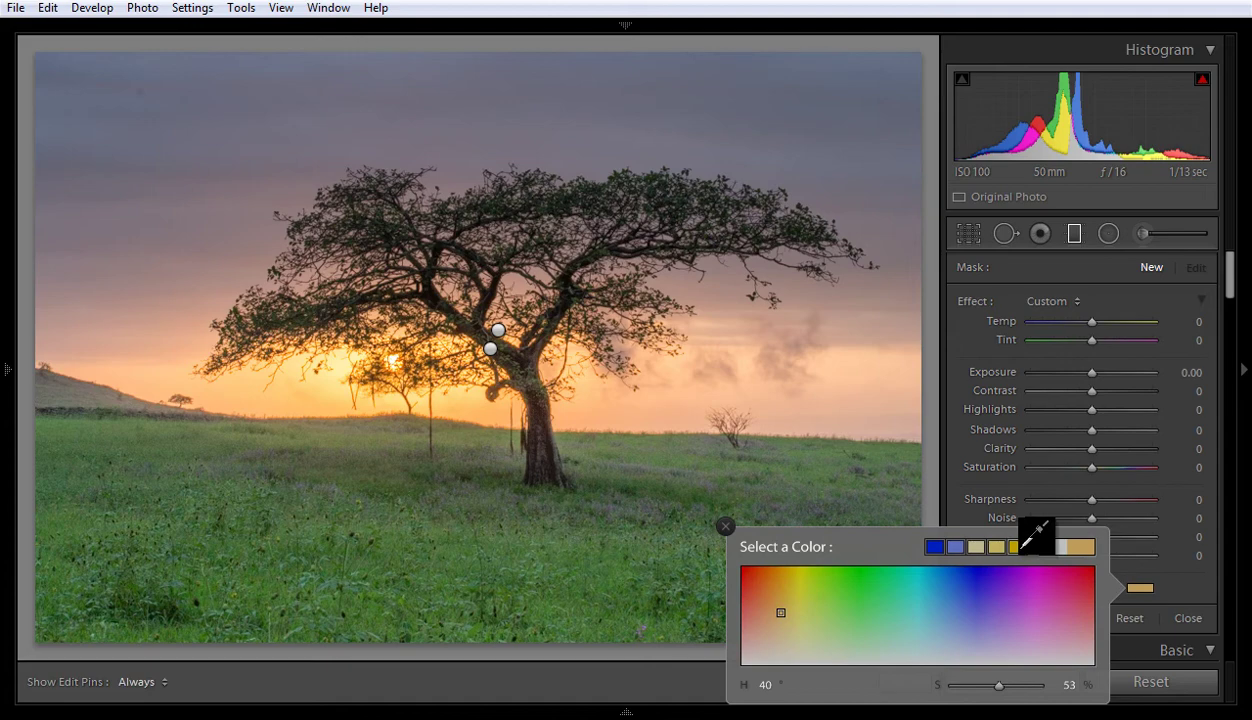
left_click(727, 527)
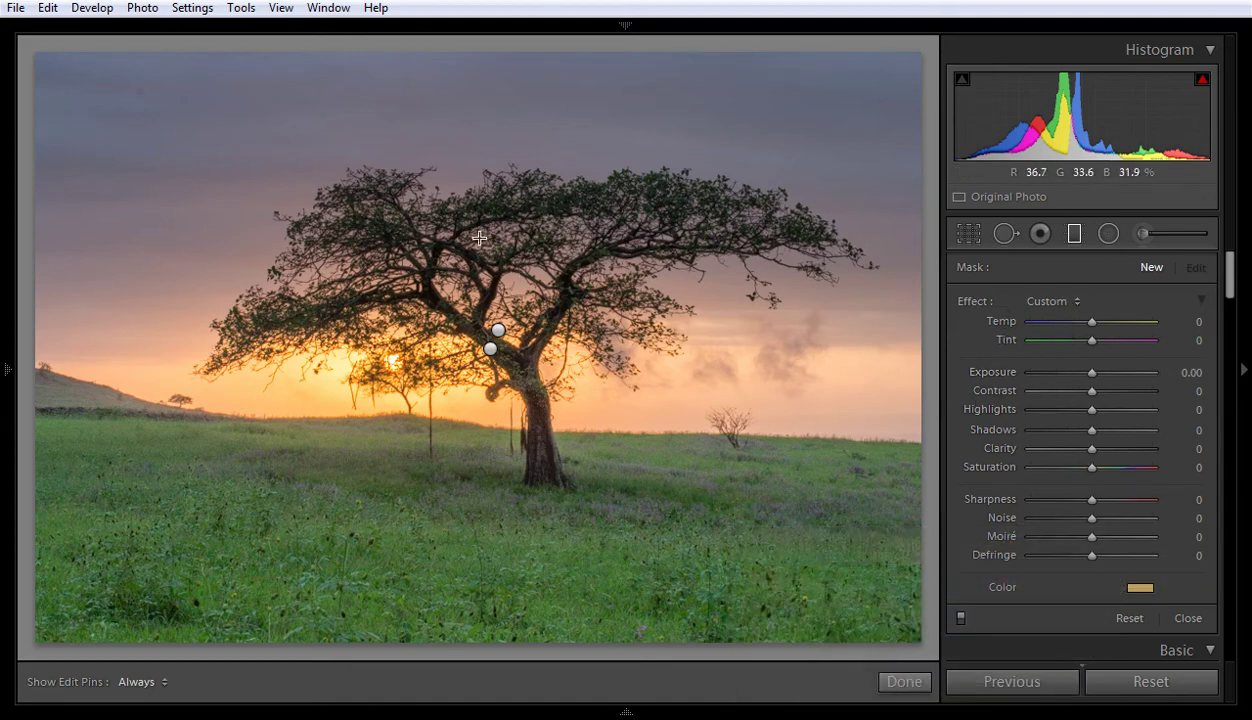
left_click_drag(428, 447, 452, 479)
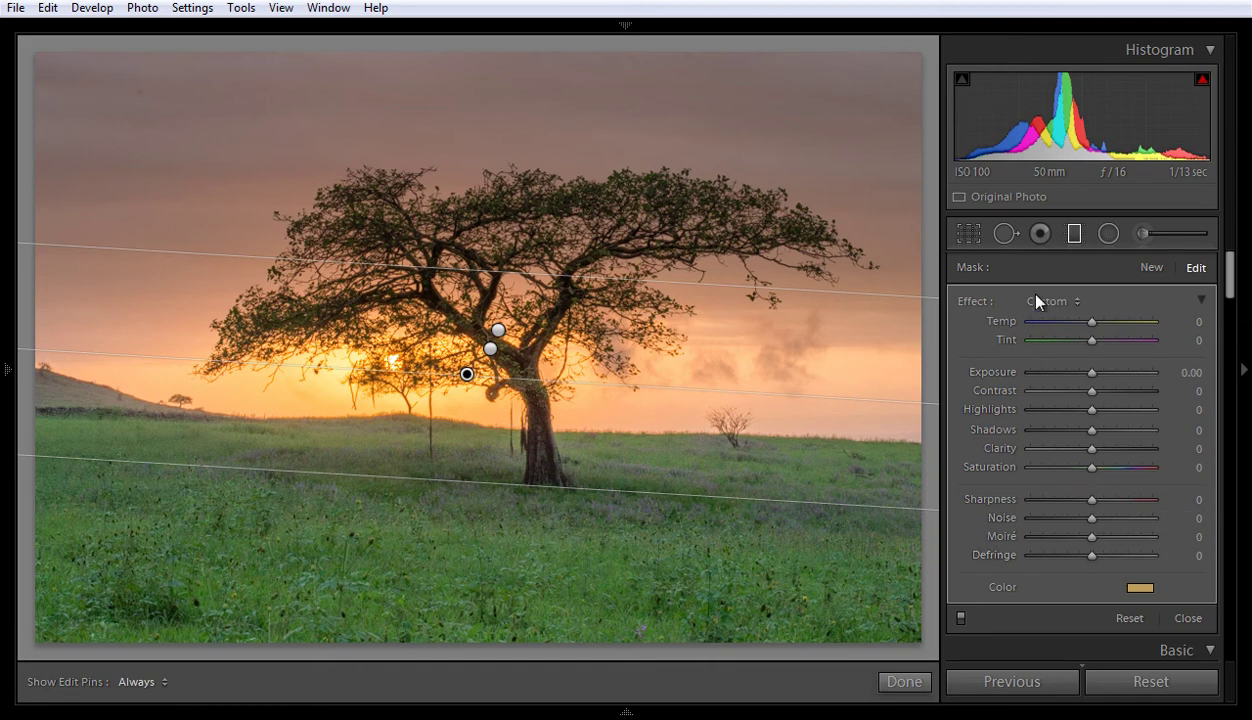
Step: Try teal and orange sky tints, settle on purple (H 294, S 54), and finish
left_click(1140, 590)
left_click(906, 624)
left_click(916, 591)
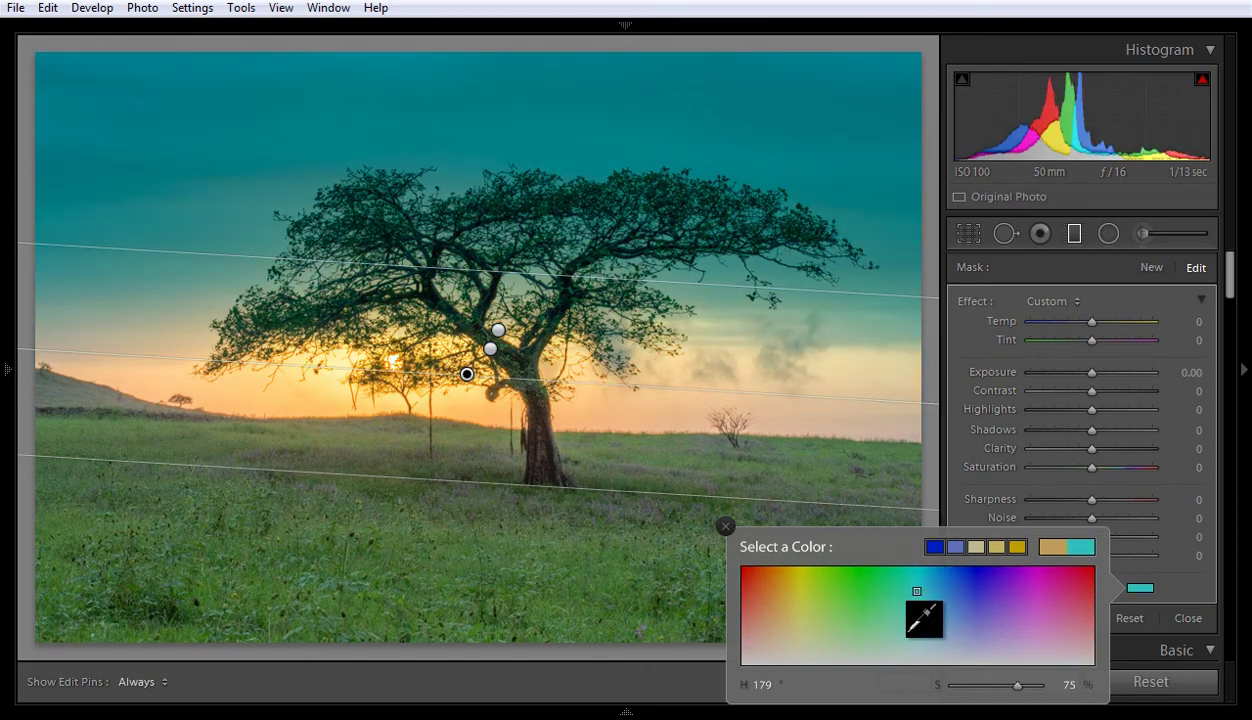
left_click(916, 641)
left_click(787, 607)
left_click(1027, 611)
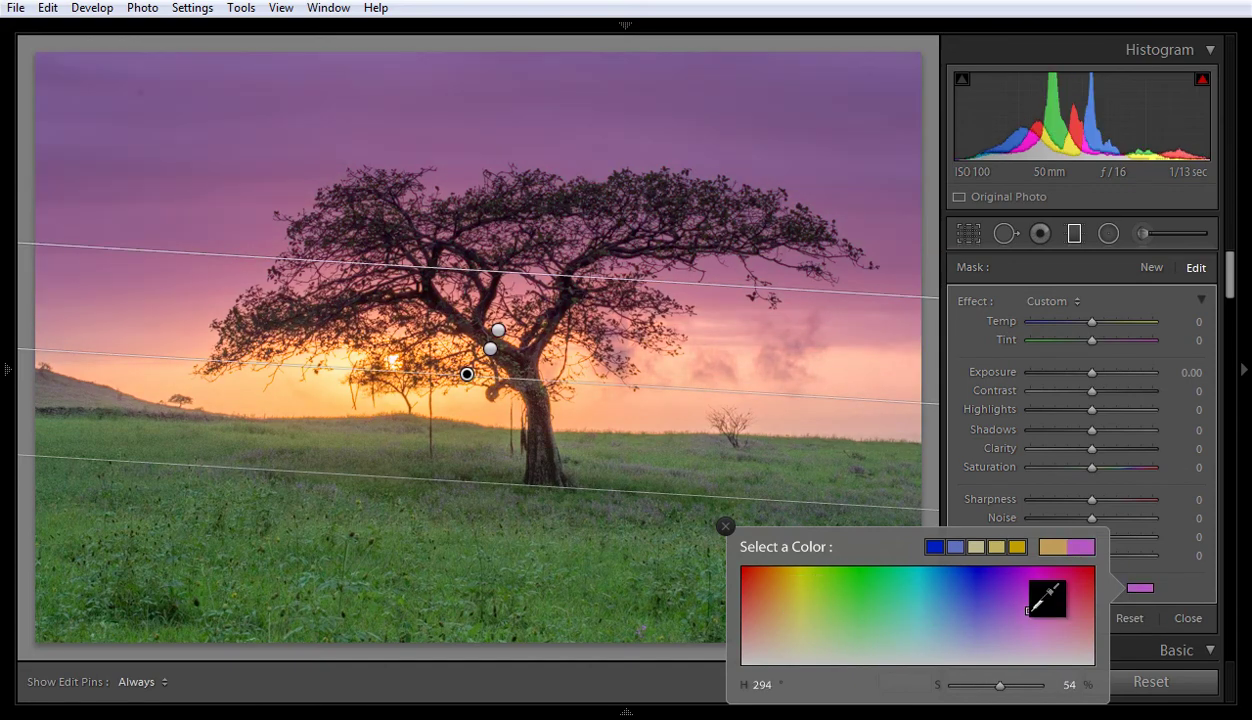
left_click(725, 527)
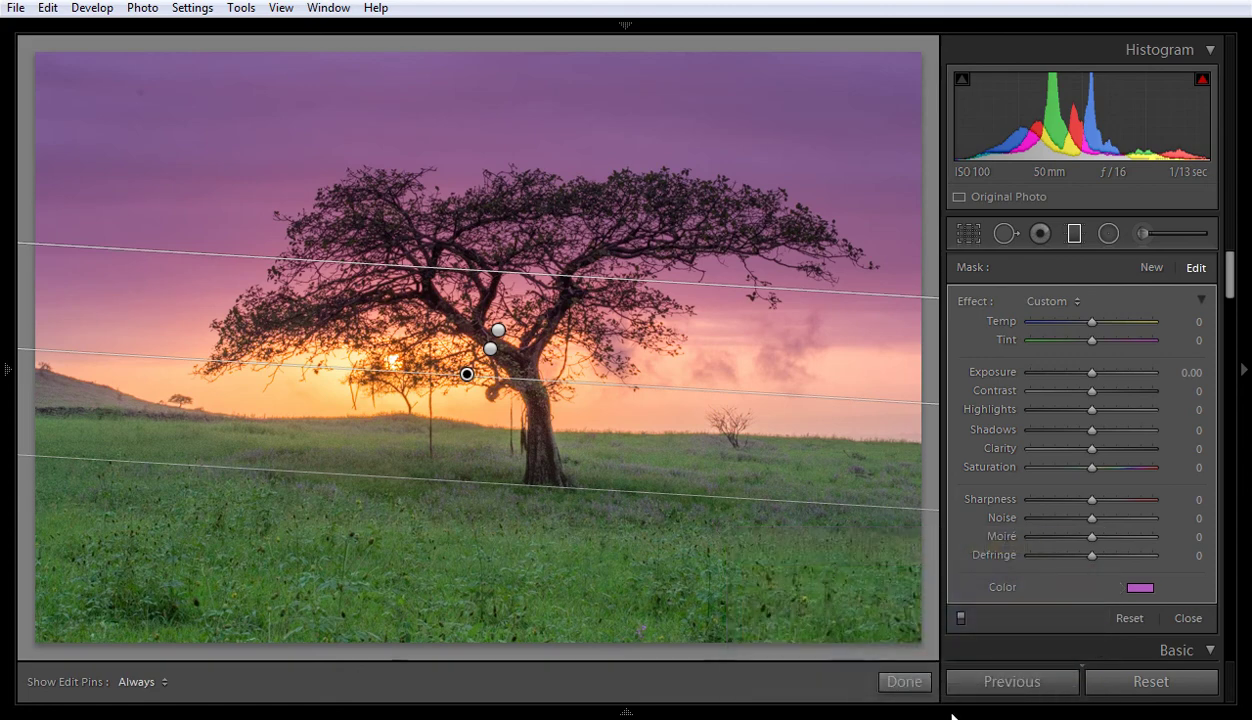
left_click(903, 675)
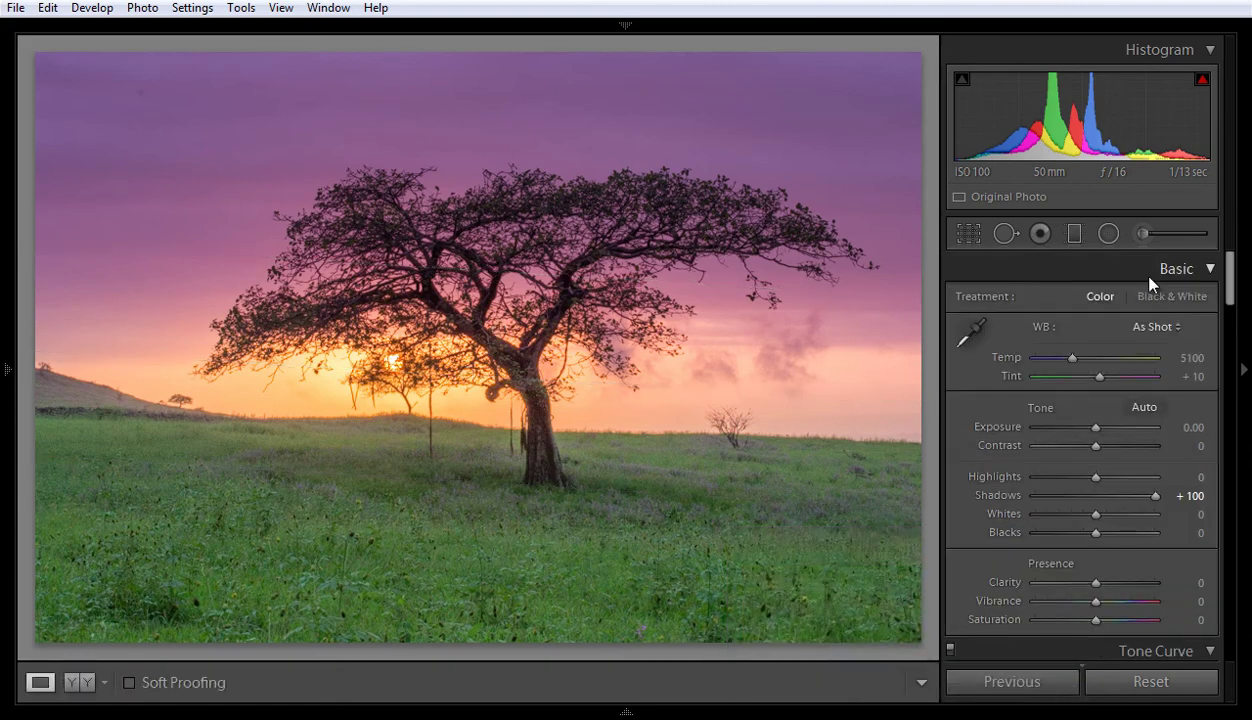
Step: Reopen the Graduated Filter tool for a new mask, with amounts reset to 0
left_click(1066, 242)
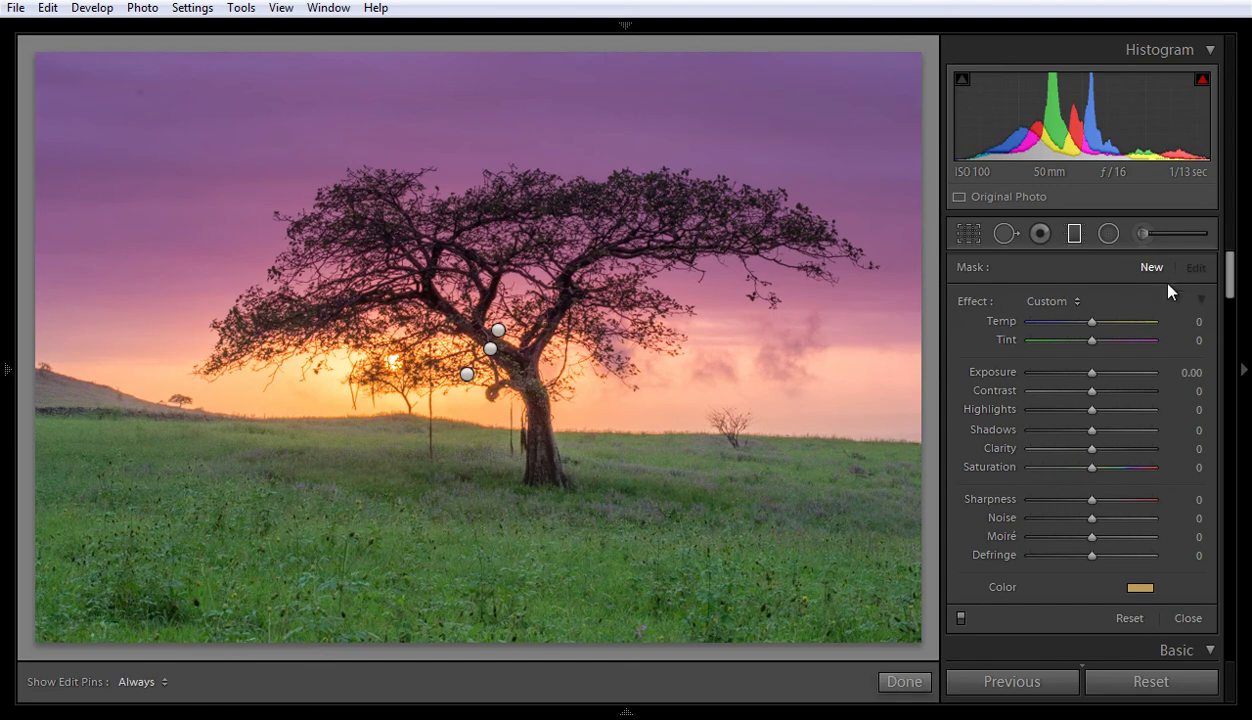